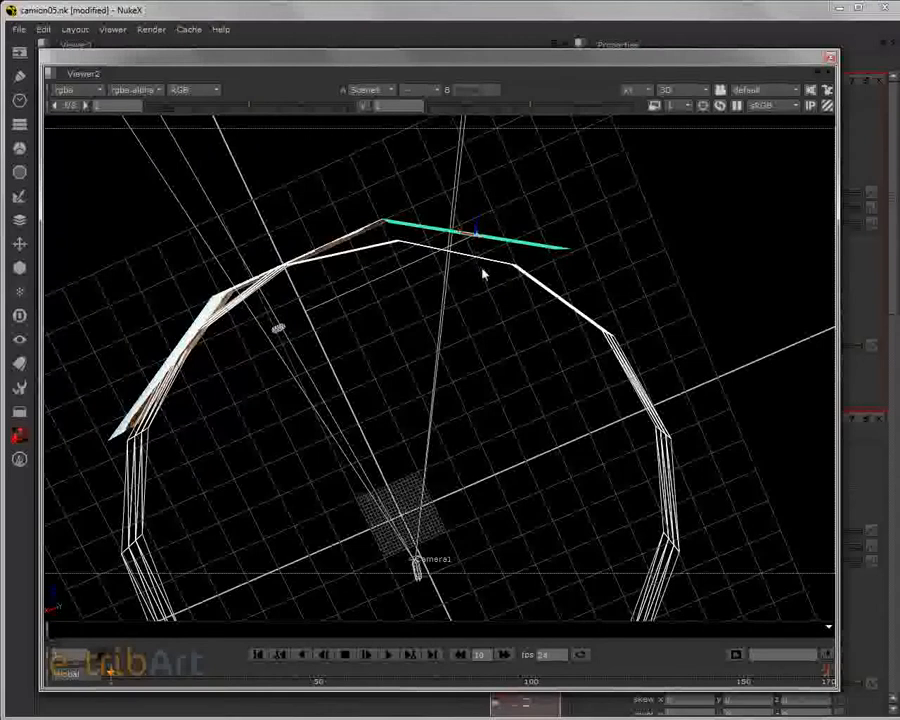
# - Rotate and move the checkerboard card so its edge meets the neighbouring panorama card and it follows the cylinder's curve
pyautogui.click(484, 257)
pyautogui.moveTo(487, 253); pyautogui.dragTo(485, 253)
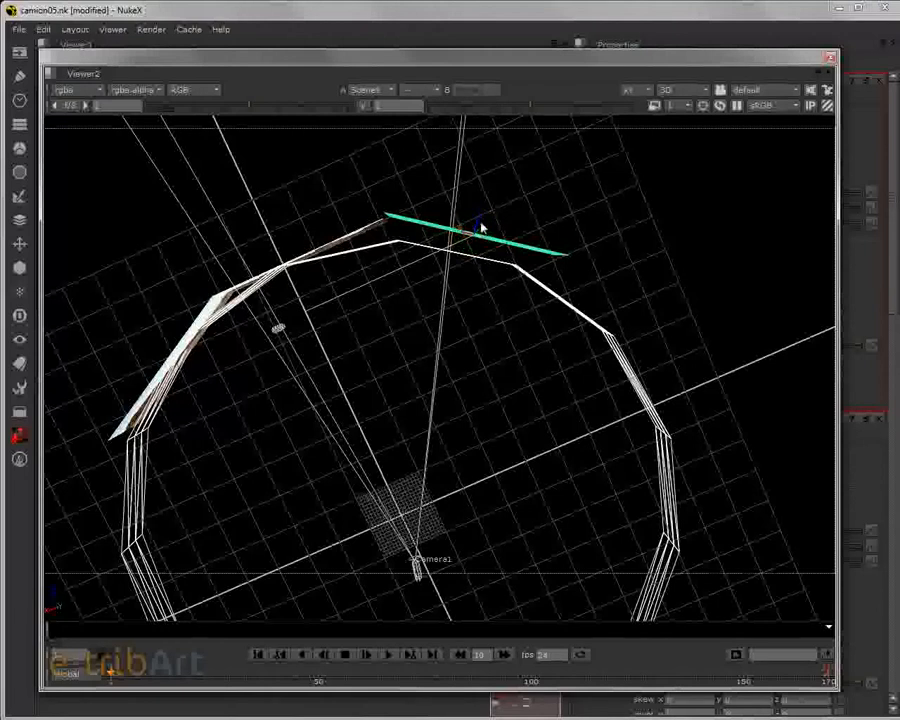
pyautogui.moveTo(480, 227); pyautogui.dragTo(480, 233)
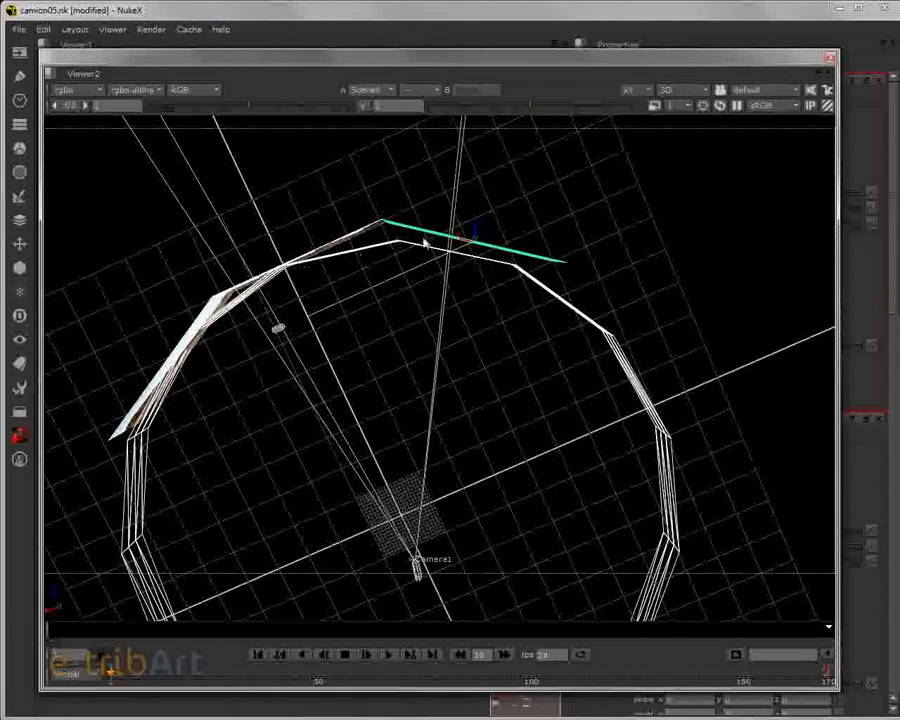
# - Shrink the floating 3D viewer window so that the node graph and node properties are uncovered
pyautogui.moveTo(456, 348); pyautogui.dragTo(411, 373)
pyautogui.scroll(-1, 411, 373)
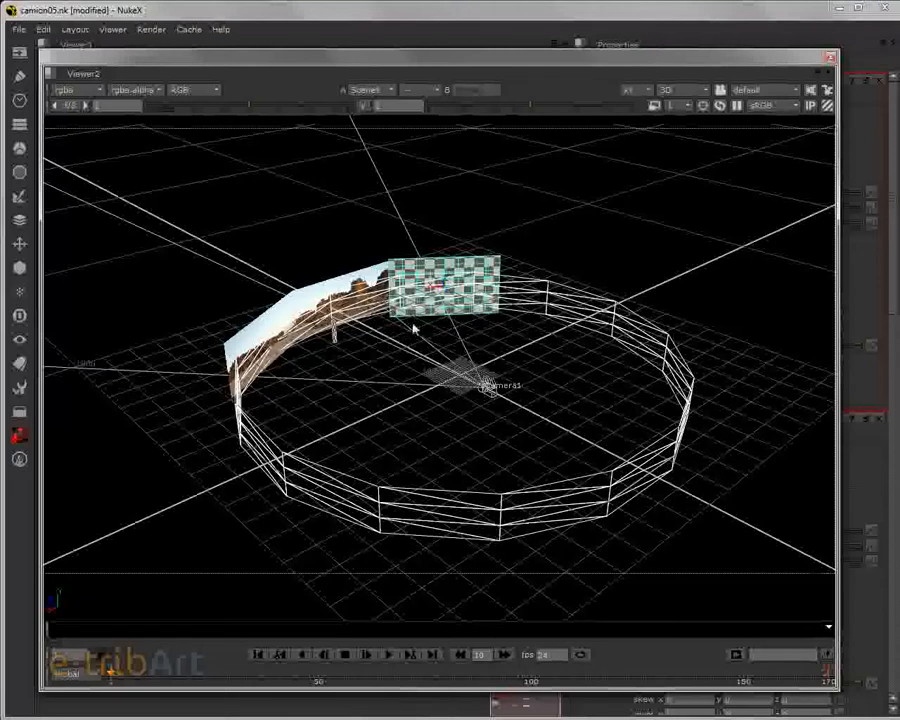
pyautogui.moveTo(412, 328); pyautogui.dragTo(450, 343)
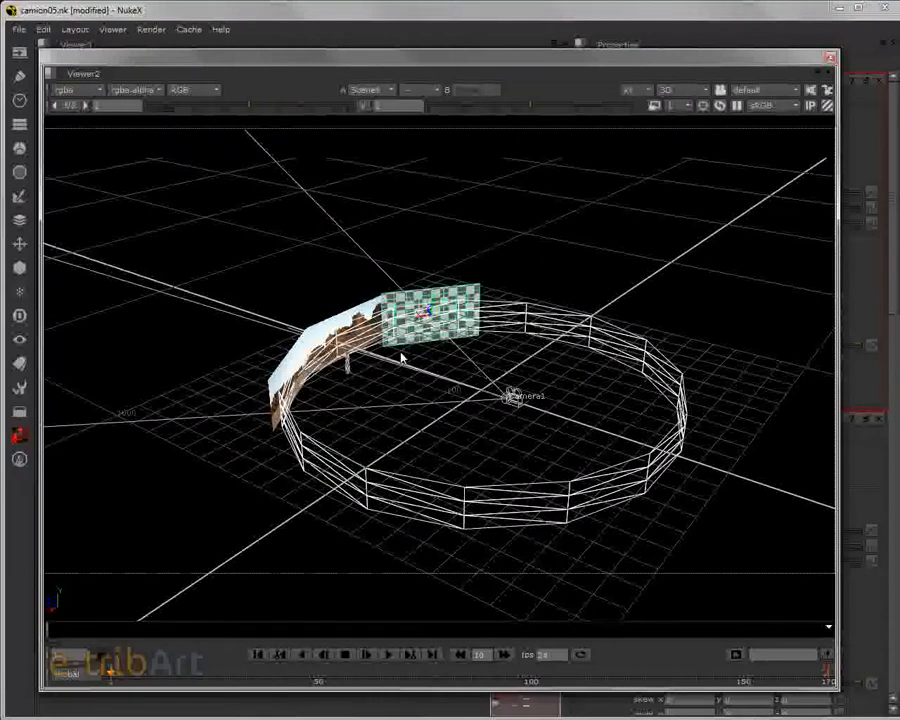
pyautogui.moveTo(424, 352); pyautogui.dragTo(307, 398)
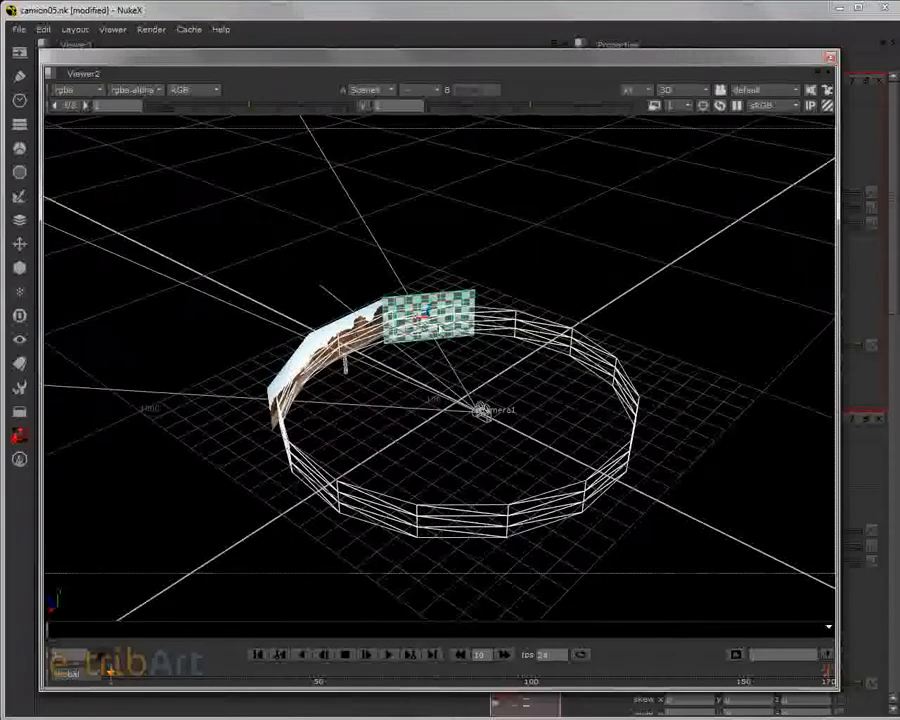
pyautogui.moveTo(40, 48); pyautogui.dragTo(455, 311)
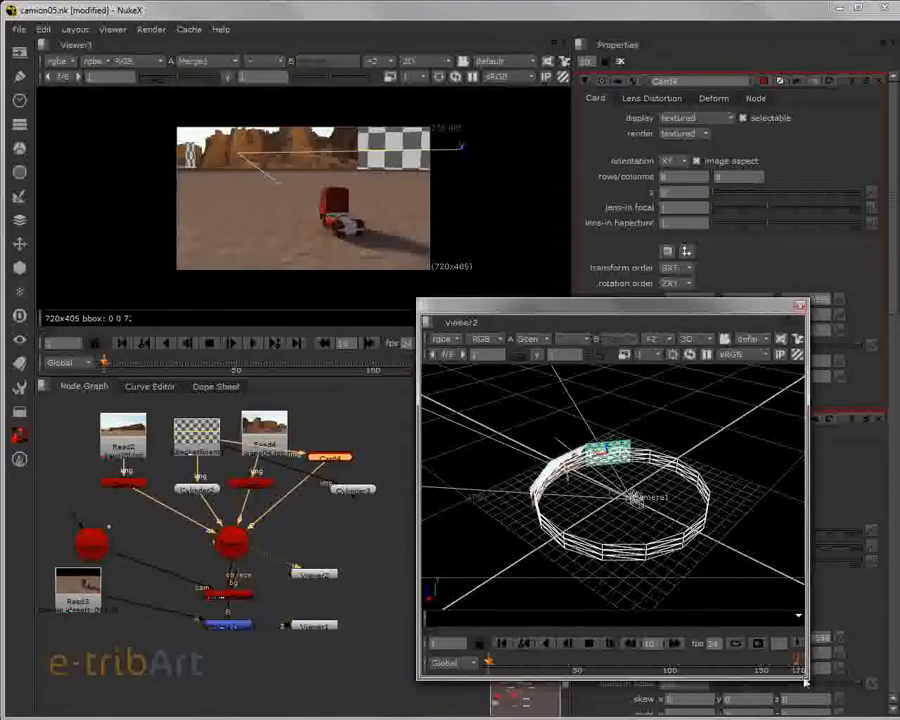
pyautogui.moveTo(807, 679); pyautogui.dragTo(874, 694)
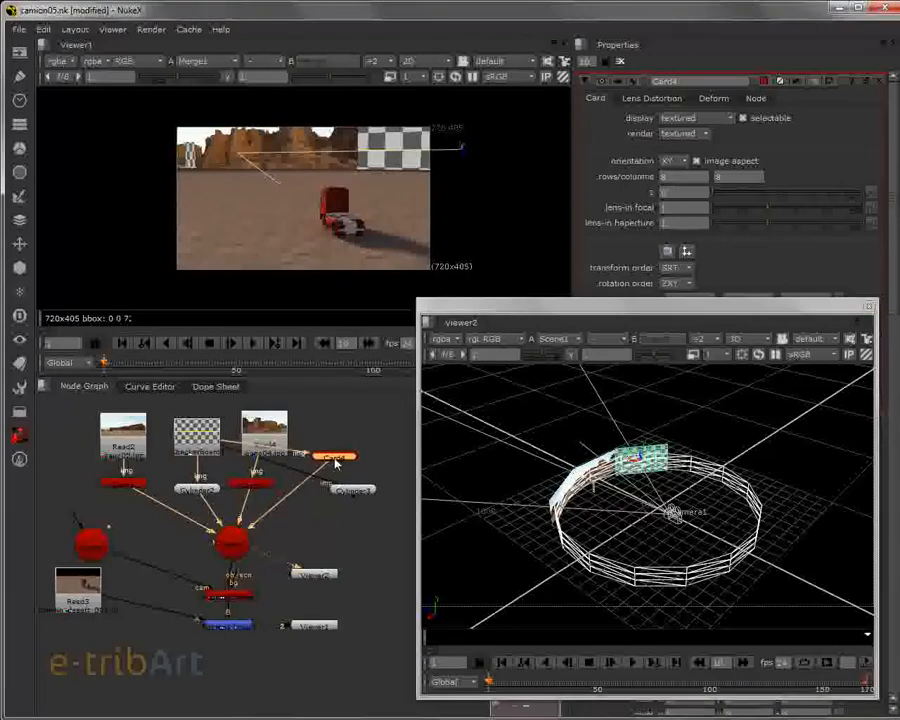
# - Move the Cylinder3 guide node aside in the node graph, disable it and disconnect its image input from the CheckerBoard
pyautogui.moveTo(350, 494); pyautogui.dragTo(351, 502)
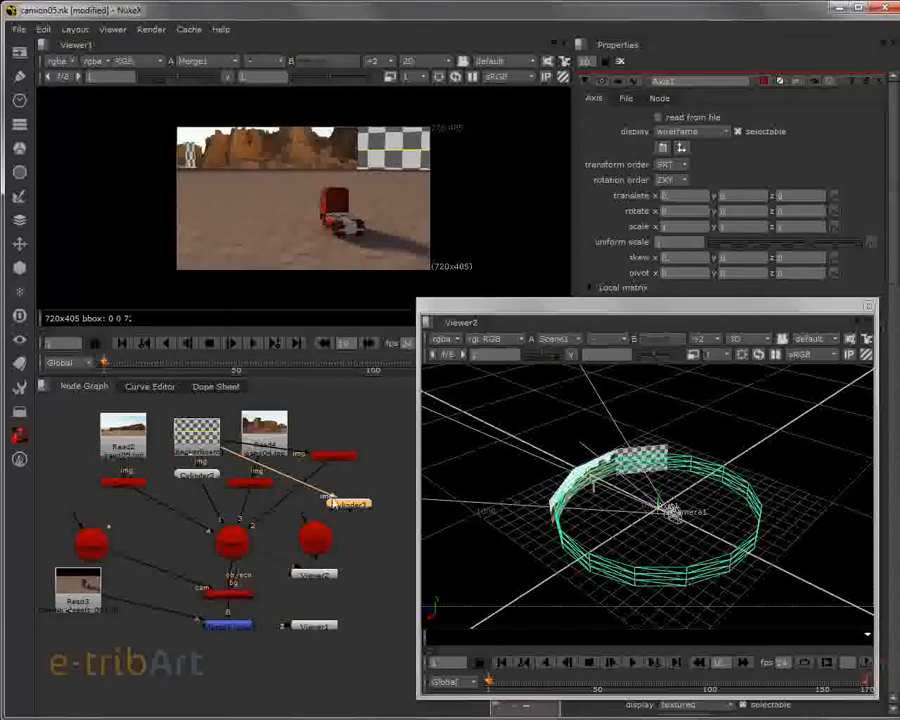
pyautogui.moveTo(334, 499); pyautogui.dragTo(347, 505)
pyautogui.click(732, 211)
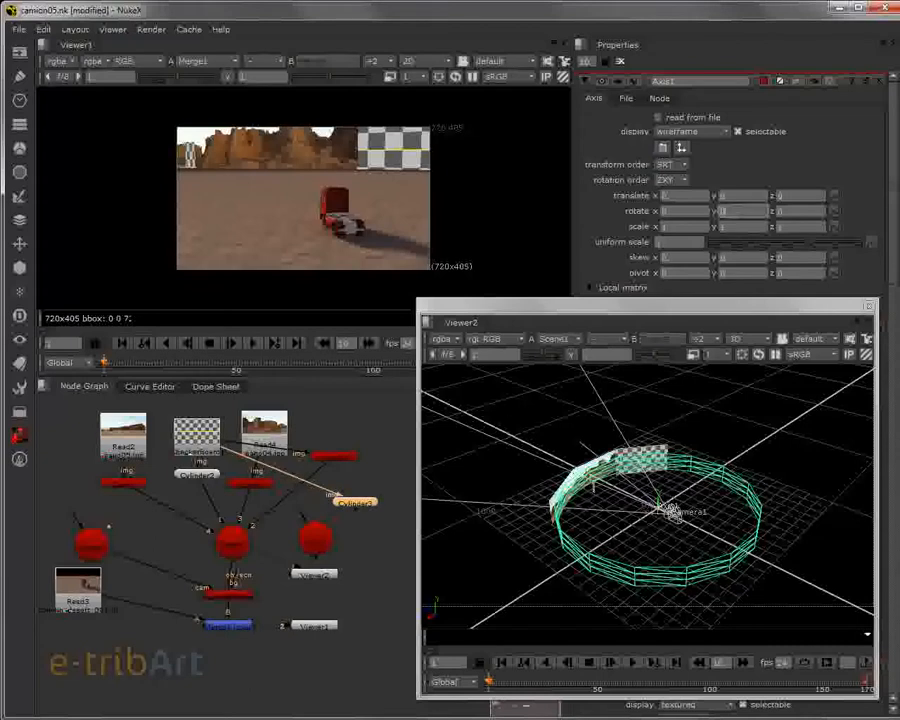
pyautogui.doubleClick(347, 506)
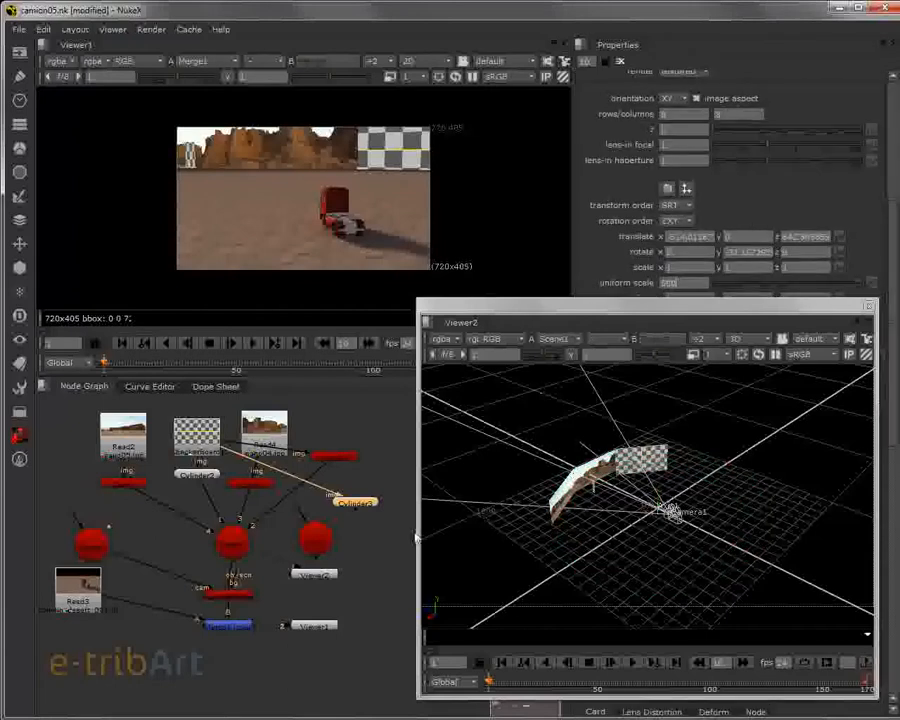
pyautogui.moveTo(345, 505); pyautogui.dragTo(349, 411)
pyautogui.press('d')
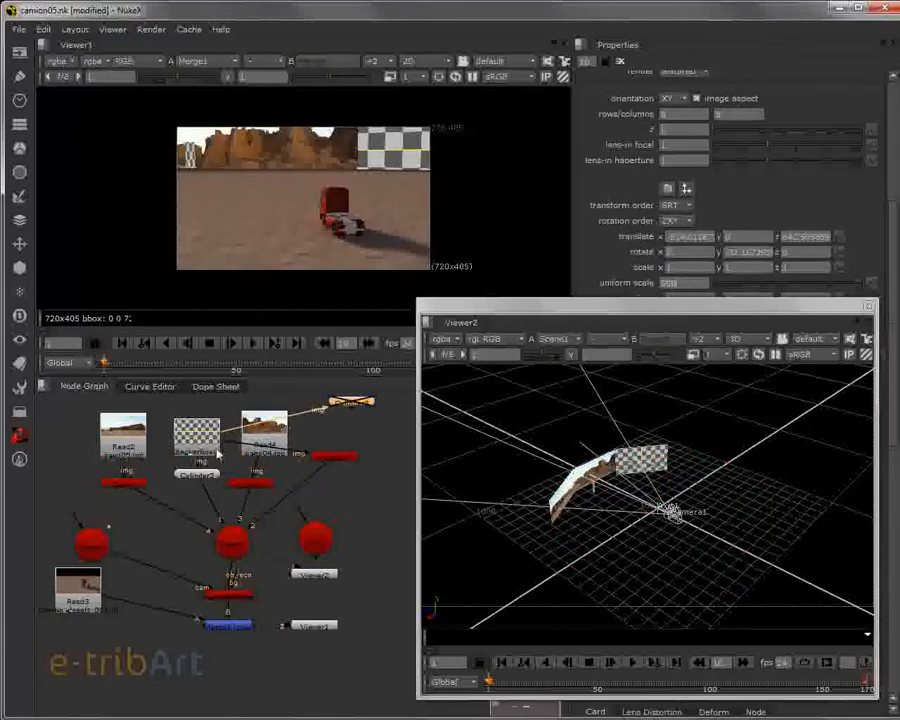
pyautogui.moveTo(327, 413); pyautogui.dragTo(235, 419)
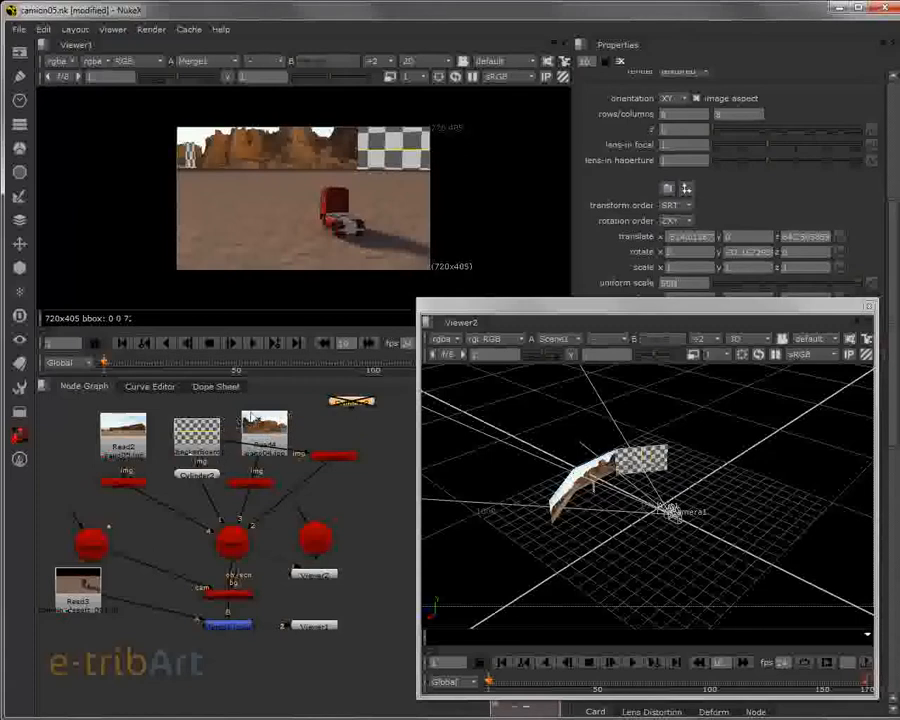
# - Lower Card4 into the row of cards and disconnect its image input from the CheckerBoard
pyautogui.moveTo(351, 410); pyautogui.dragTo(340, 497)
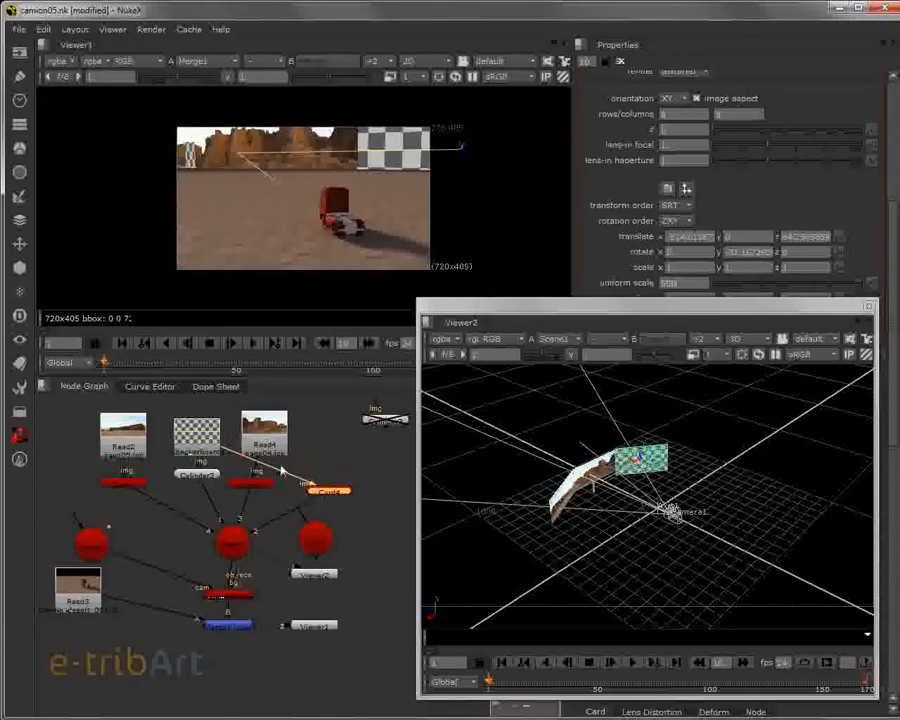
pyautogui.click(268, 436)
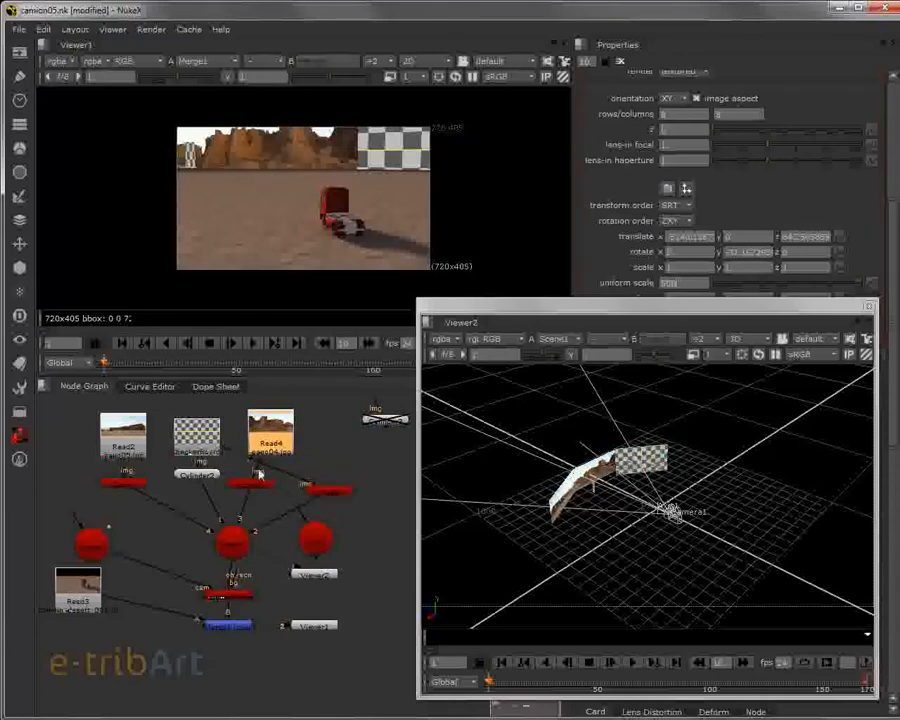
pyautogui.click(205, 438)
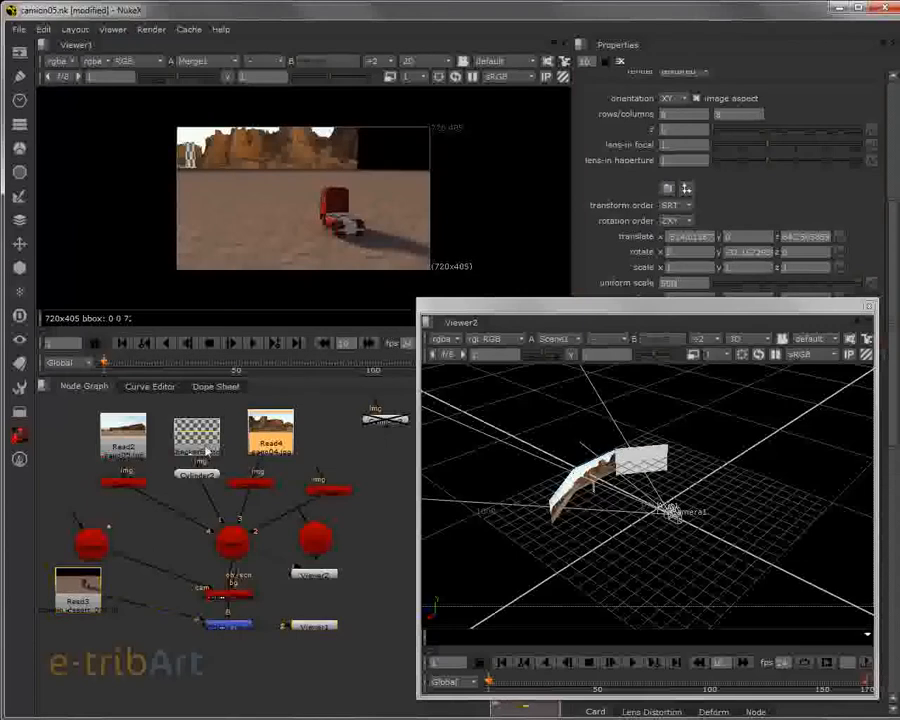
# - Move the CheckerBoard and Cylinder2 to the outer side of the graph and place Read2 with its card beside Read4
pyautogui.click(205, 467)
pyautogui.moveTo(205, 467); pyautogui.dragTo(76, 484)
pyautogui.moveTo(185, 430); pyautogui.dragTo(55, 437)
pyautogui.moveTo(120, 440); pyautogui.dragTo(194, 440)
pyautogui.click(194, 484)
# - Import pano03.jpg with a new Read node and connect it to the image input of Card4
pyautogui.click(324, 488)
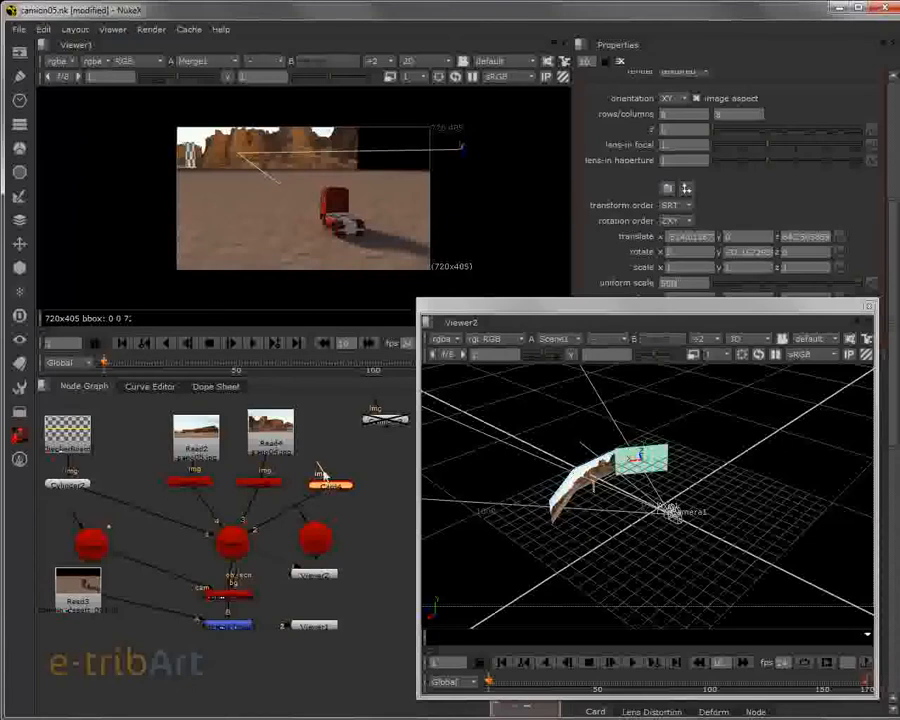
pyautogui.click(17, 56)
pyautogui.click(50, 37)
pyautogui.scroll(-8, 199, 200)
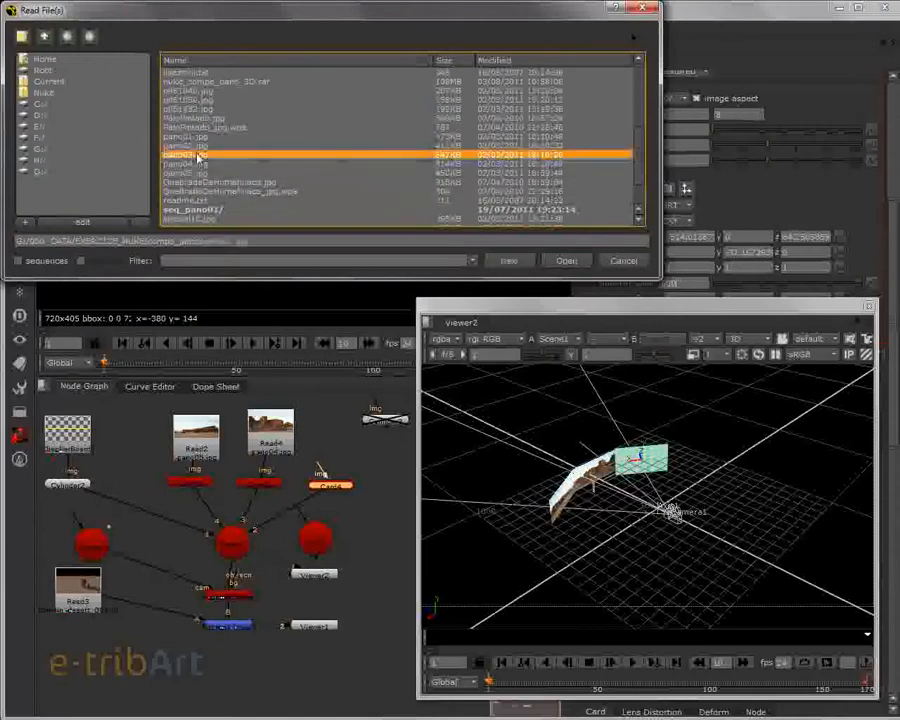
pyautogui.doubleClick(197, 175)
pyautogui.moveTo(320, 497); pyautogui.dragTo(347, 446)
pyautogui.moveTo(364, 506); pyautogui.dragTo(336, 487)
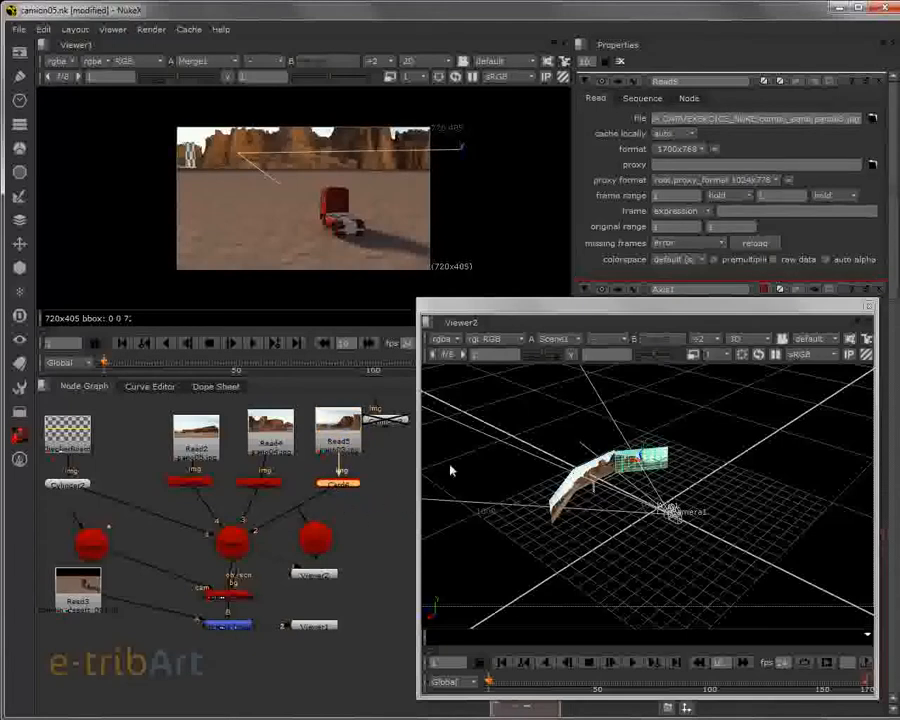
# - Shift the floating 3D viewer aside and spread out the node graph, moving the Scene, render, merge and Read3 nodes lower
pyautogui.click(680, 427)
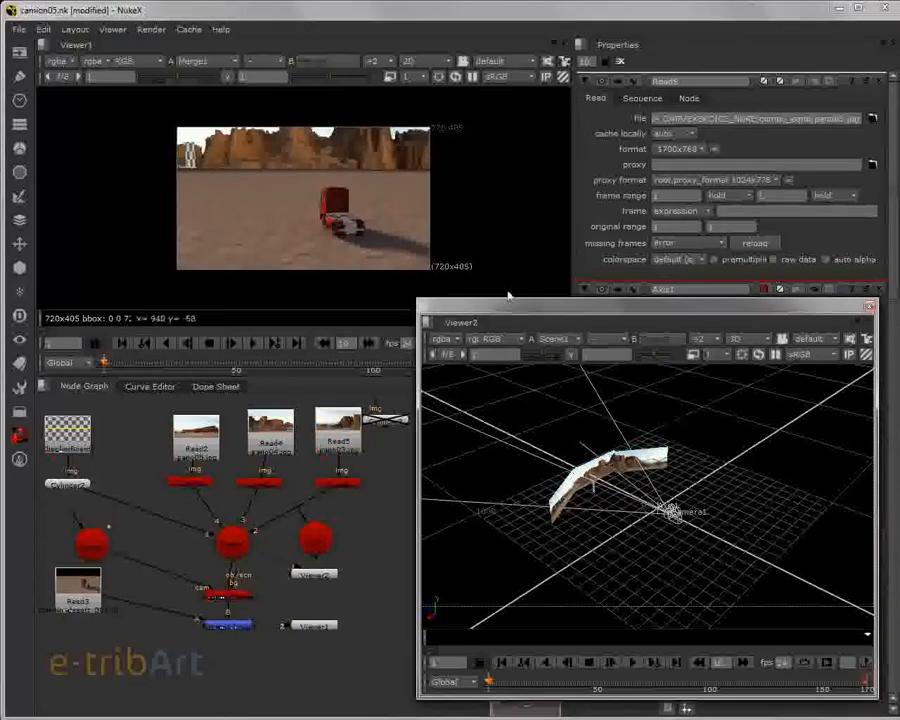
pyautogui.moveTo(518, 307); pyautogui.dragTo(557, 318)
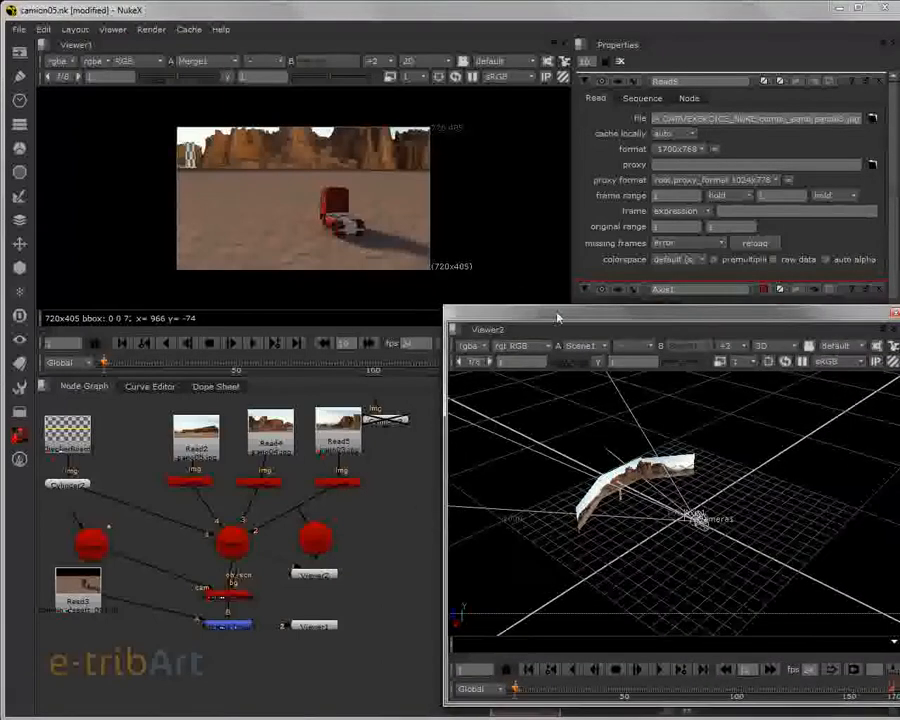
pyautogui.scroll(2, 367, 530)
pyautogui.moveTo(339, 522)
pyautogui.mouseDown()
pyautogui.moveTo(374, 557)
pyautogui.moveTo(378, 541)
pyautogui.moveTo(336, 542)
pyautogui.mouseUp()
pyautogui.scroll(-2, 376, 544)
pyautogui.moveTo(86, 485); pyautogui.dragTo(78, 444)
pyautogui.moveTo(89, 586); pyautogui.dragTo(98, 622)
pyautogui.moveTo(47, 571); pyautogui.dragTo(367, 664)
pyautogui.moveTo(255, 627); pyautogui.dragTo(255, 686)
pyautogui.moveTo(239, 541); pyautogui.dragTo(239, 598)
# - Delete the unused Axis node and move the camera and the disabled cylinder clear of the scene connections
pyautogui.moveTo(324, 543); pyautogui.dragTo(347, 598)
pyautogui.press('Delete')
pyautogui.moveTo(86, 545); pyautogui.dragTo(115, 610)
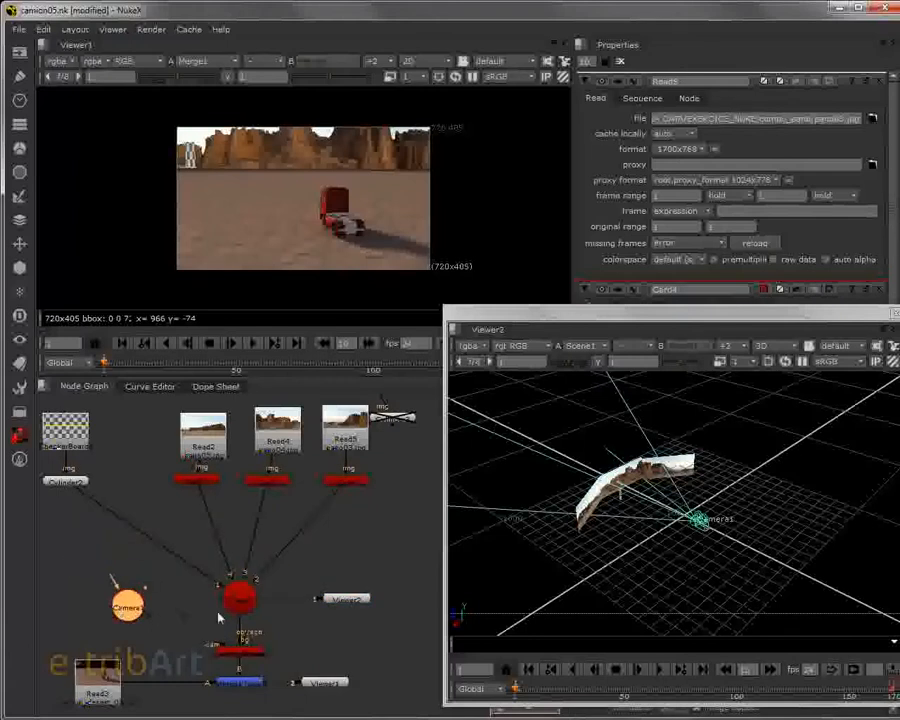
pyautogui.moveTo(347, 485); pyautogui.dragTo(346, 491)
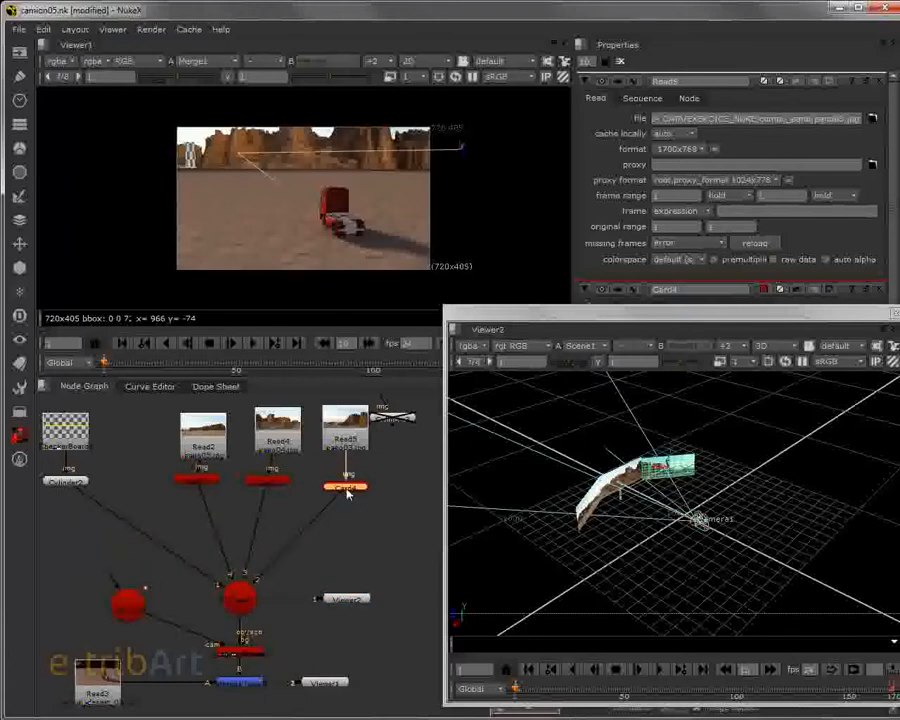
pyautogui.moveTo(355, 433); pyautogui.dragTo(66, 543)
# - Line up Card1, Card3 and Card4 in one row beneath their Read nodes
pyautogui.click(212, 480)
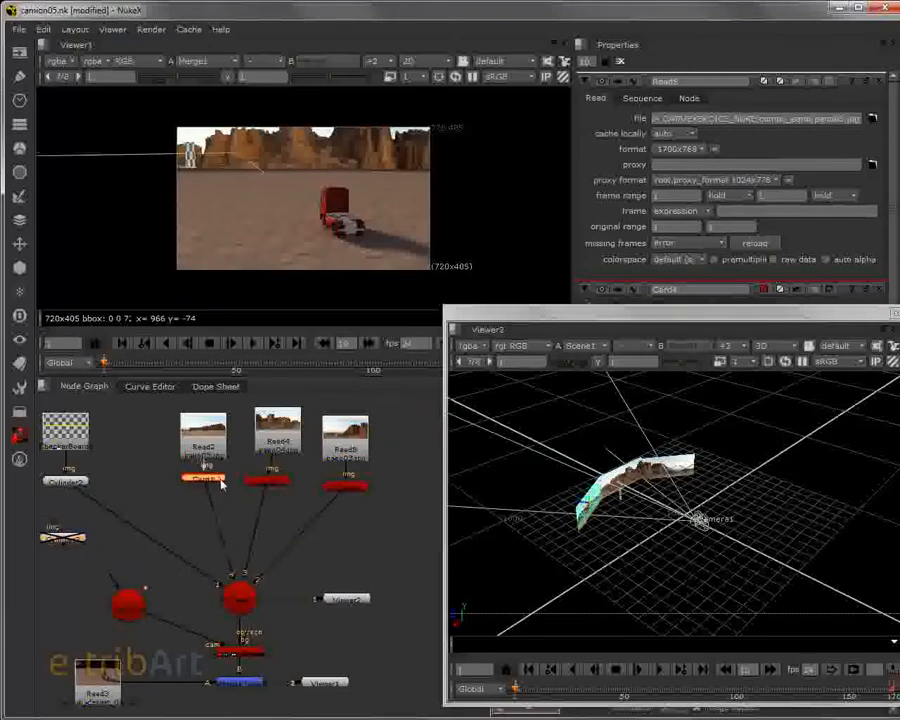
pyautogui.click(270, 480)
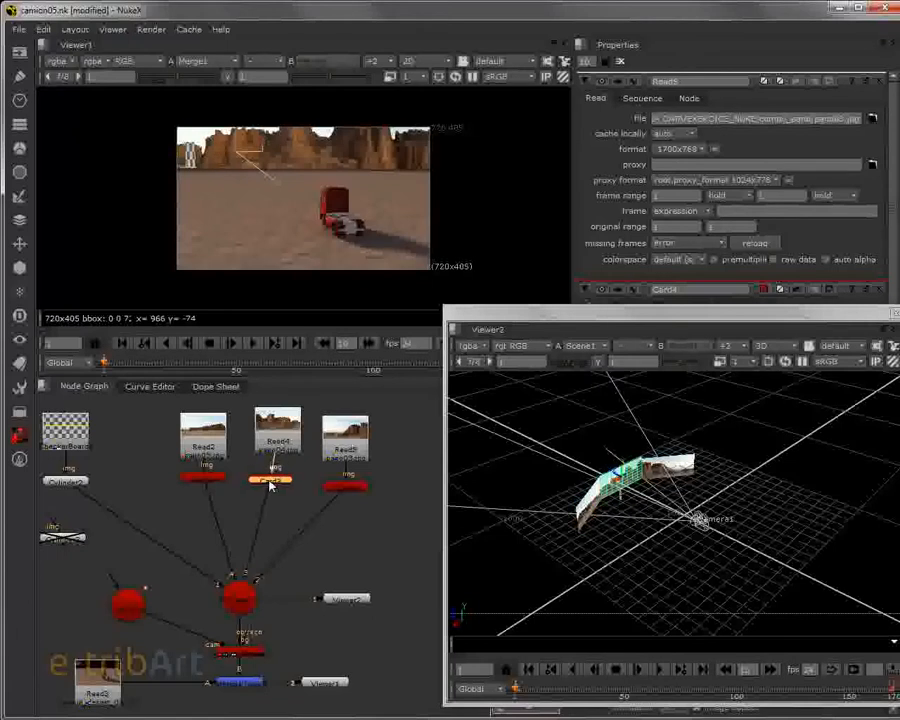
pyautogui.click(343, 483)
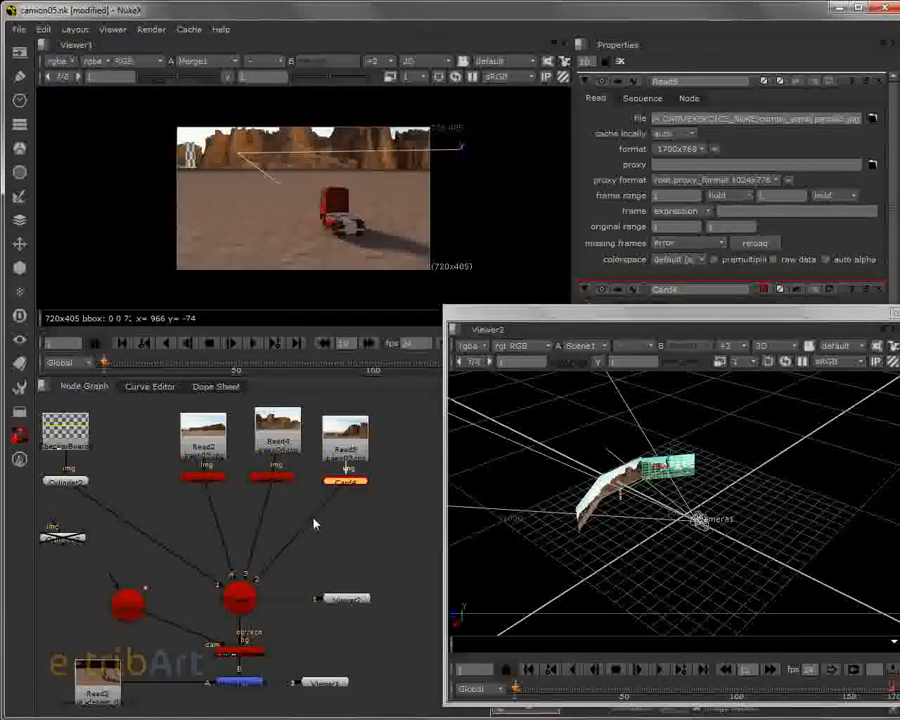
pyautogui.click(343, 440)
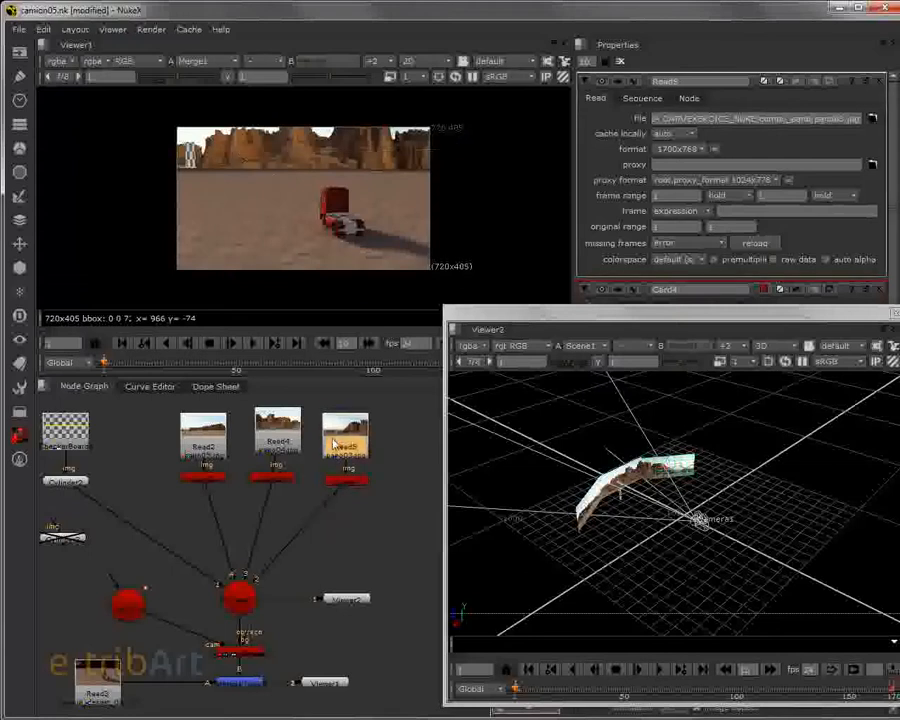
pyautogui.click(345, 480)
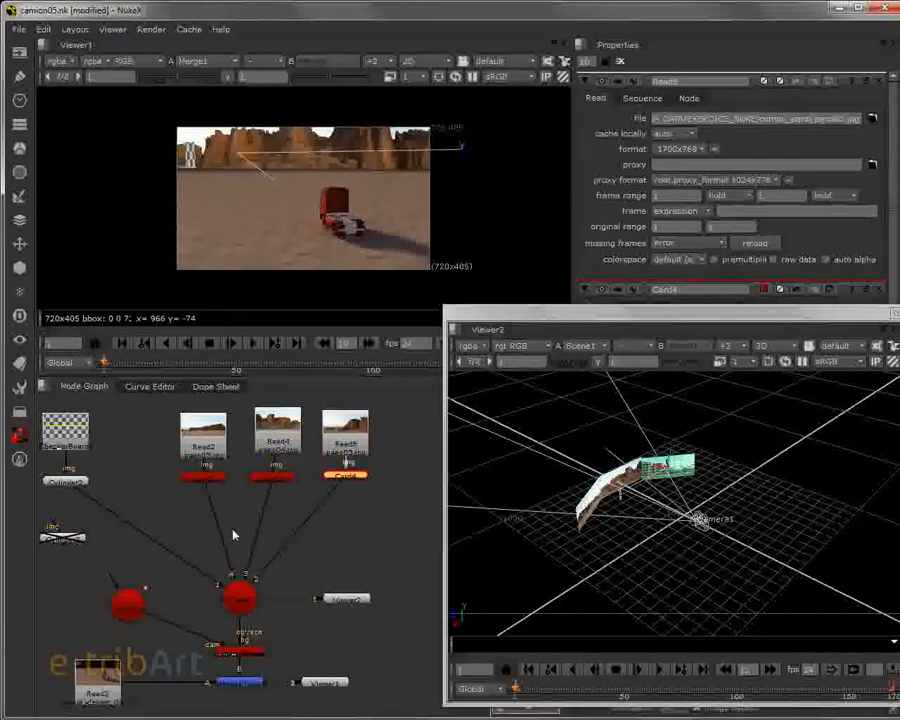
# - Add a new Axis node and place it below Card4, beside the Scene connections
pyautogui.click(18, 268)
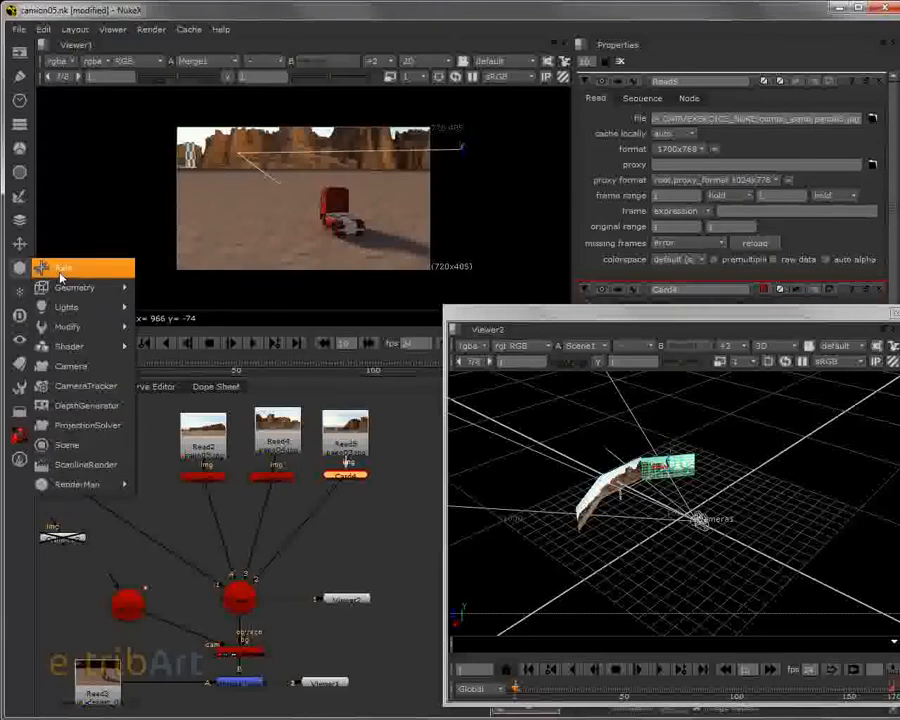
pyautogui.click(62, 270)
pyautogui.moveTo(338, 481); pyautogui.dragTo(337, 548)
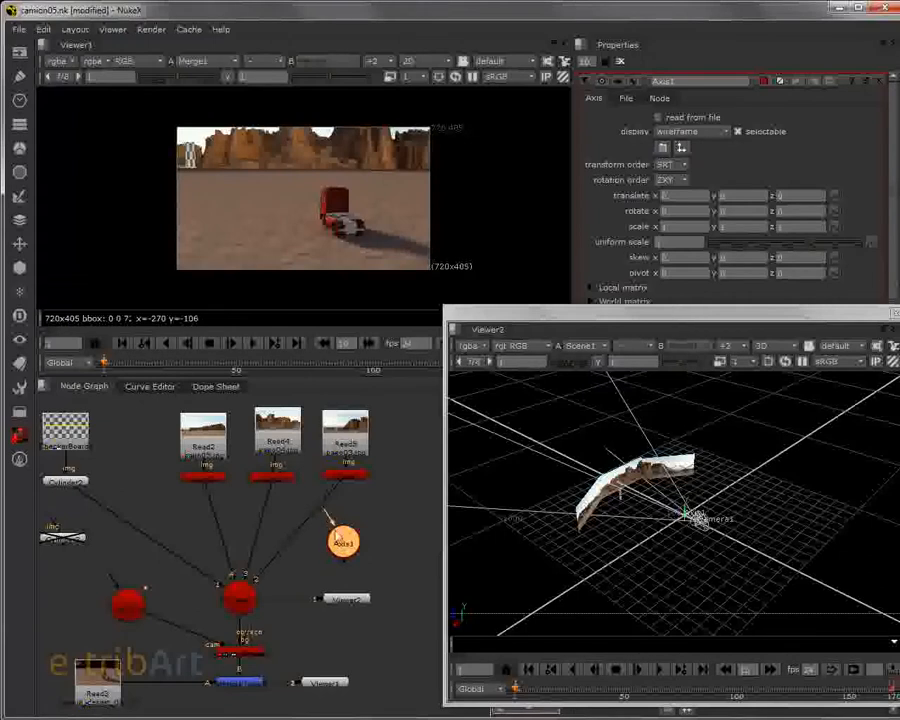
pyautogui.moveTo(340, 548); pyautogui.dragTo(349, 556)
# - Add a TransformGeo node to the Card1 branch and place it between the card and the Scene
pyautogui.click(204, 477)
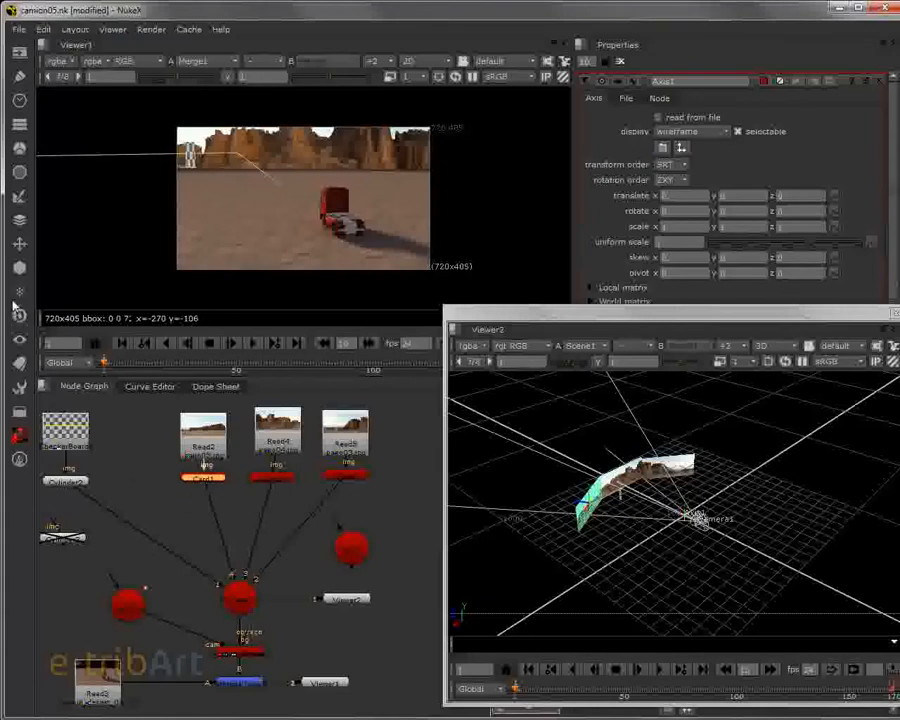
pyautogui.click(18, 268)
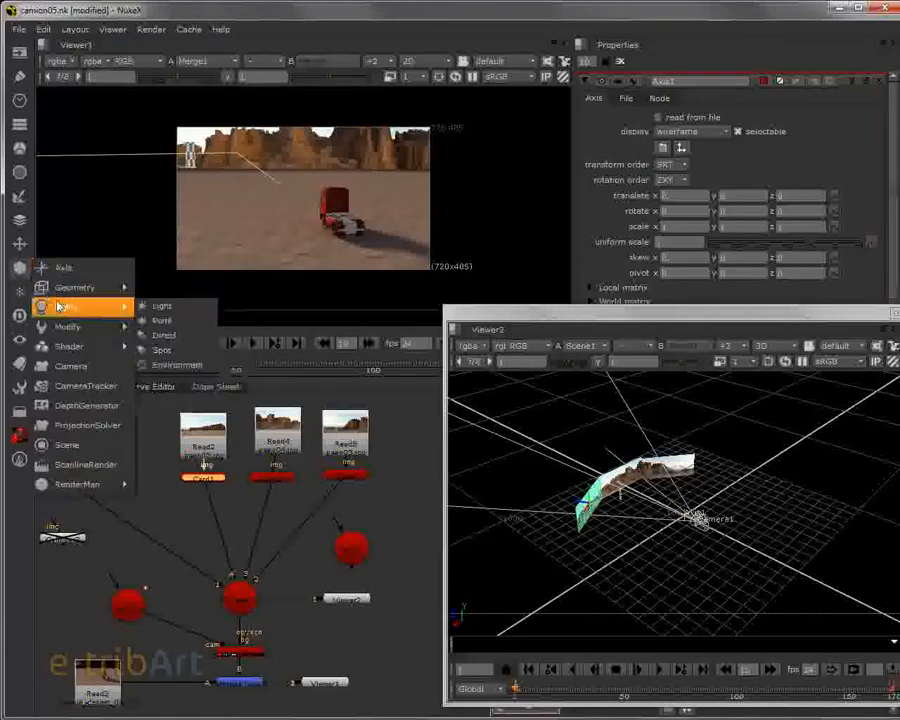
pyautogui.moveTo(110, 327)
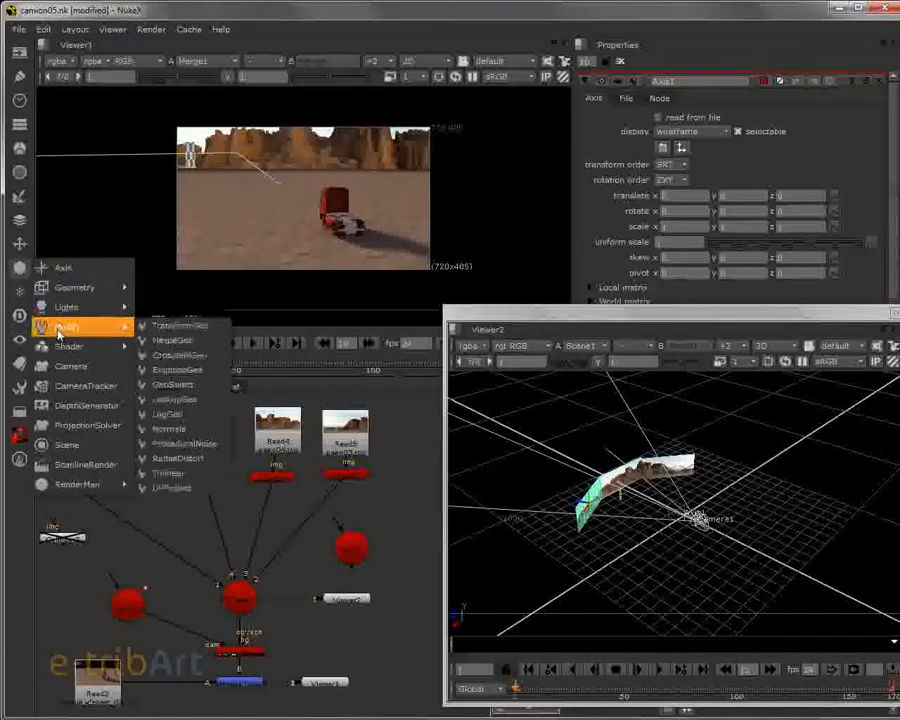
pyautogui.click(172, 328)
pyautogui.moveTo(200, 498); pyautogui.dragTo(203, 519)
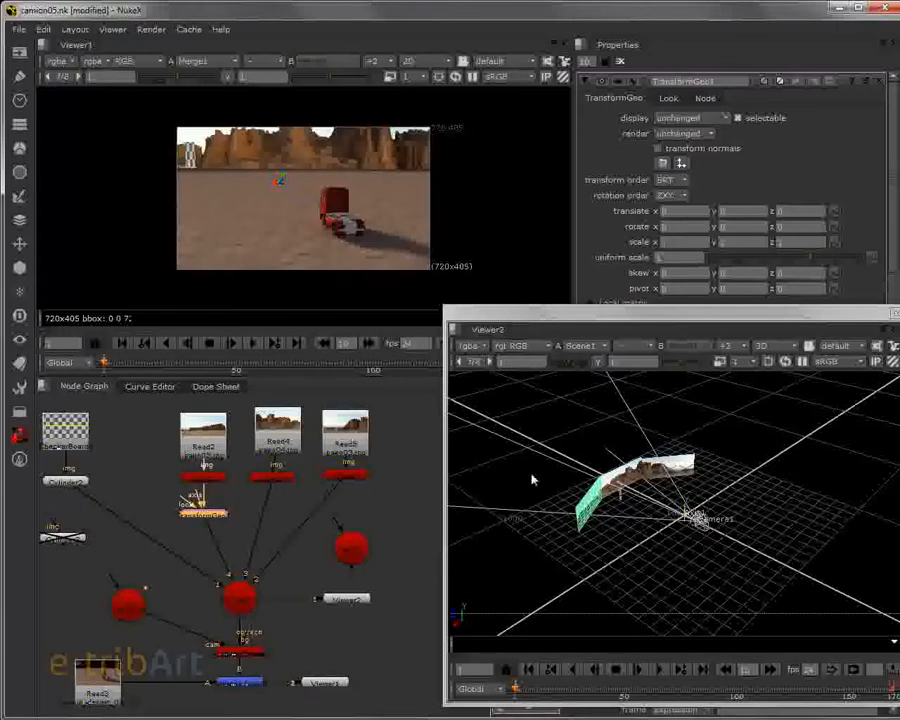
# - Add a TransformGeo node to the Card3 branch and place it between the card and the Scene
pyautogui.moveTo(512, 491); pyautogui.dragTo(491, 521)
pyautogui.click(271, 478)
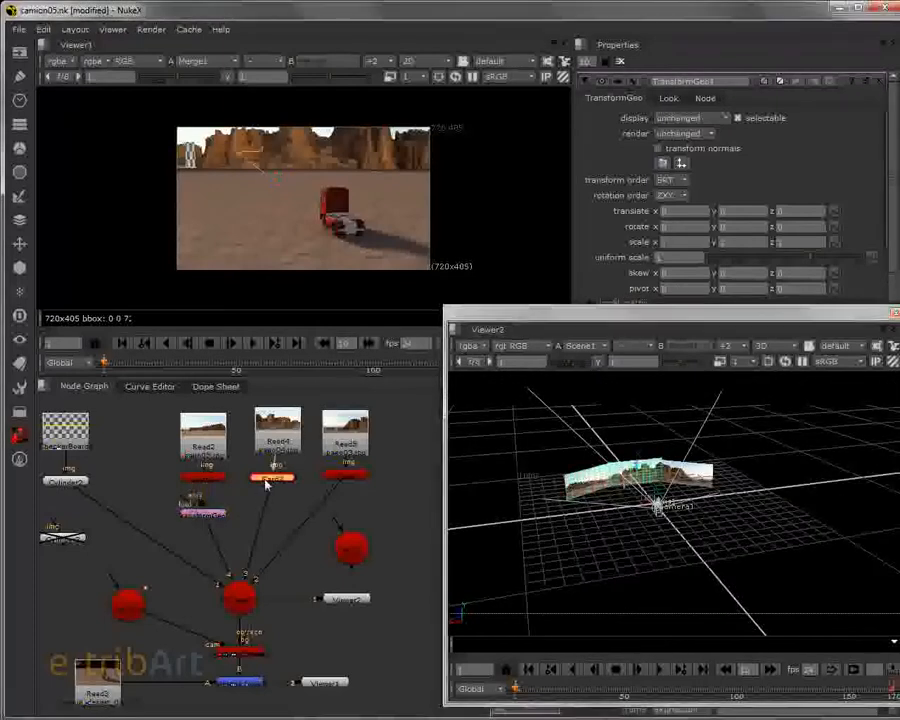
pyautogui.click(24, 272)
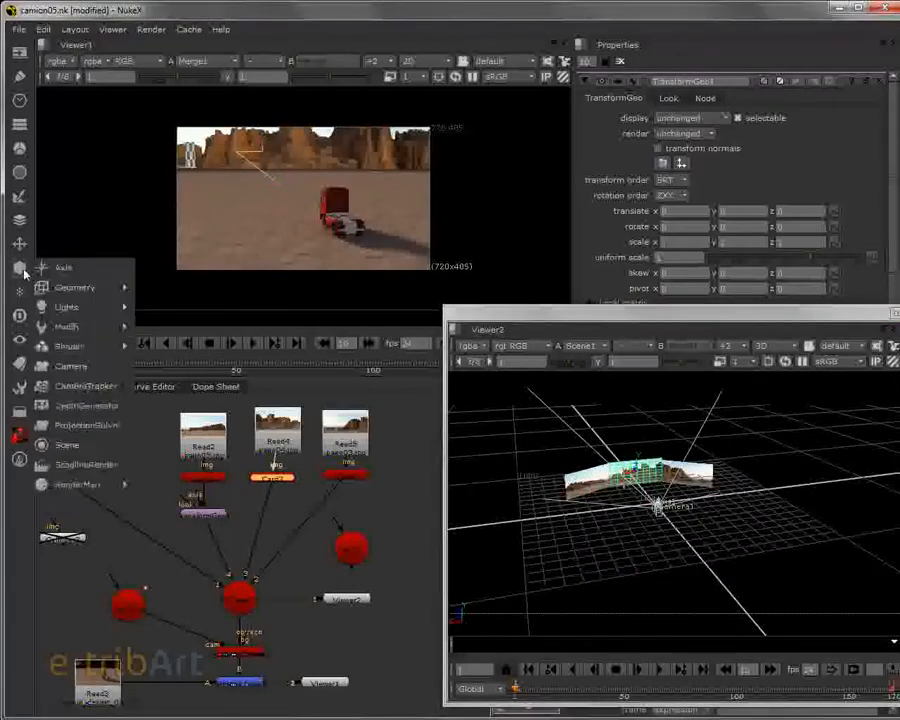
pyautogui.moveTo(70, 326)
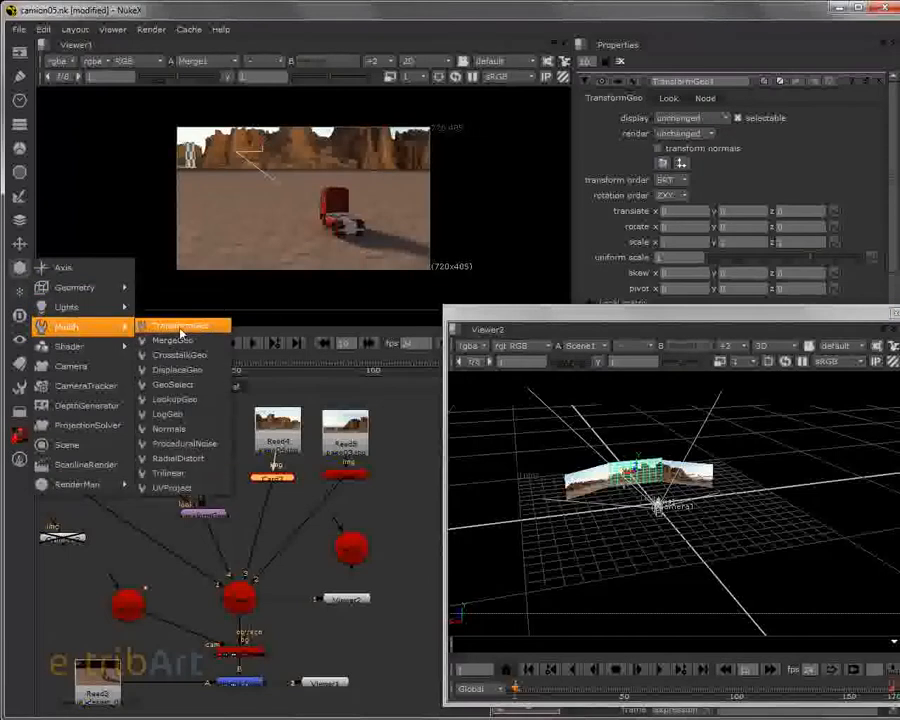
pyautogui.click(178, 328)
pyautogui.moveTo(285, 510); pyautogui.dragTo(283, 524)
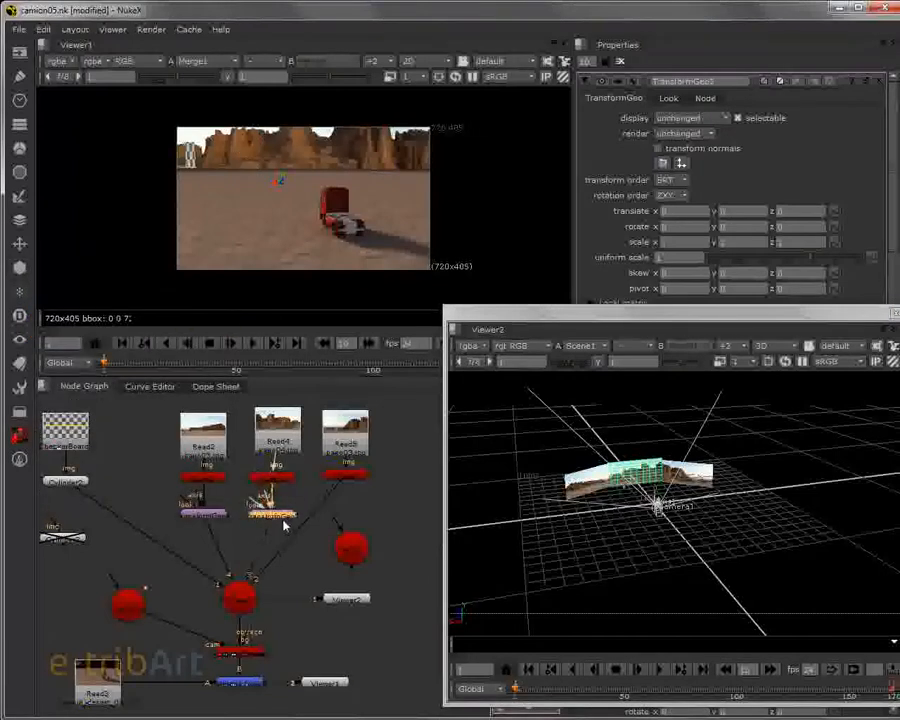
# - Add a TransformGeo node to the Card4 branch and place it below the card, ahead of the Scene
pyautogui.click(343, 474)
pyautogui.click(23, 273)
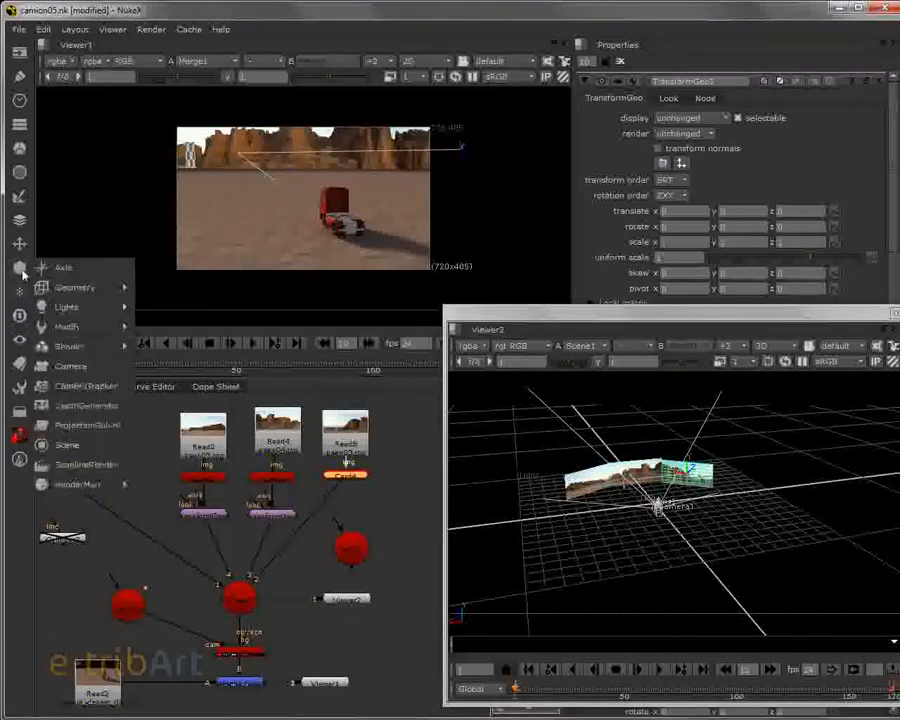
pyautogui.moveTo(76, 326)
pyautogui.click(162, 328)
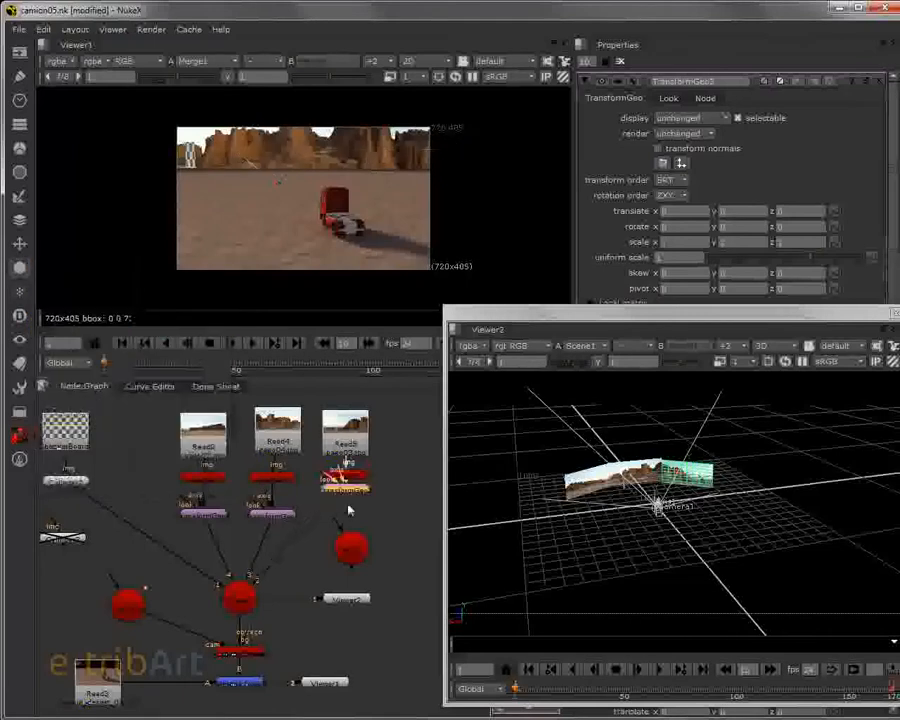
pyautogui.moveTo(346, 488); pyautogui.dragTo(336, 517)
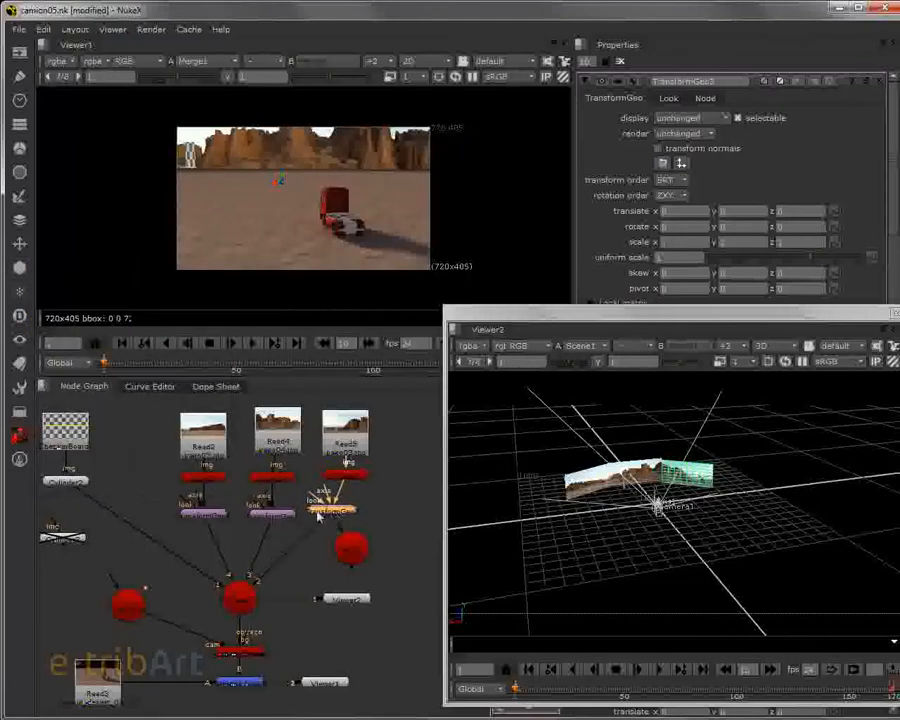
# - Move the floating 3D viewer clear of the TransformGeo3 settings and review that node's Look options
pyautogui.click(266, 513)
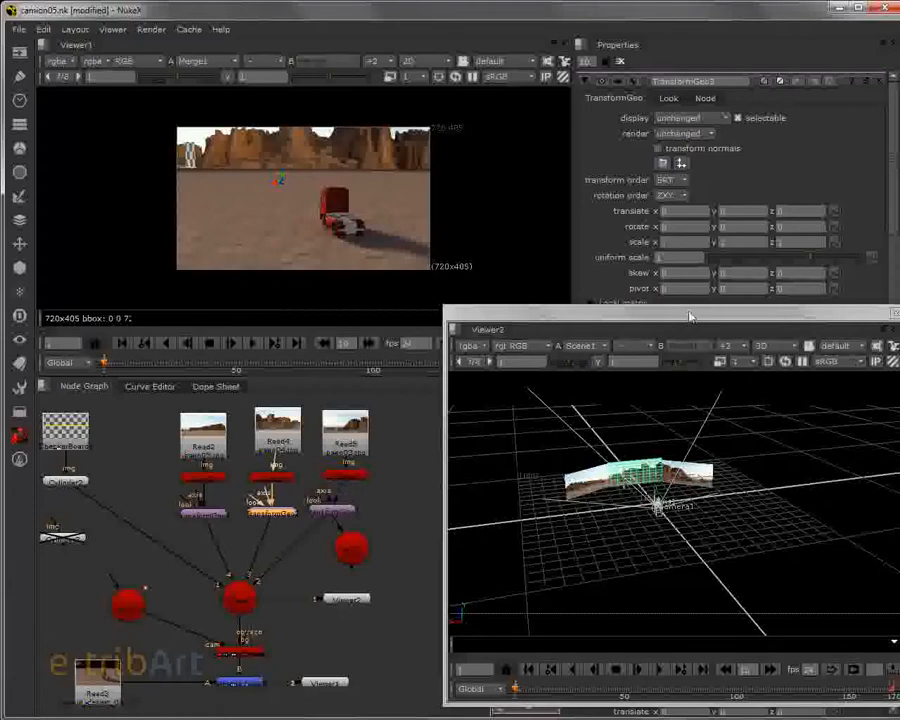
pyautogui.moveTo(686, 311); pyautogui.dragTo(685, 331)
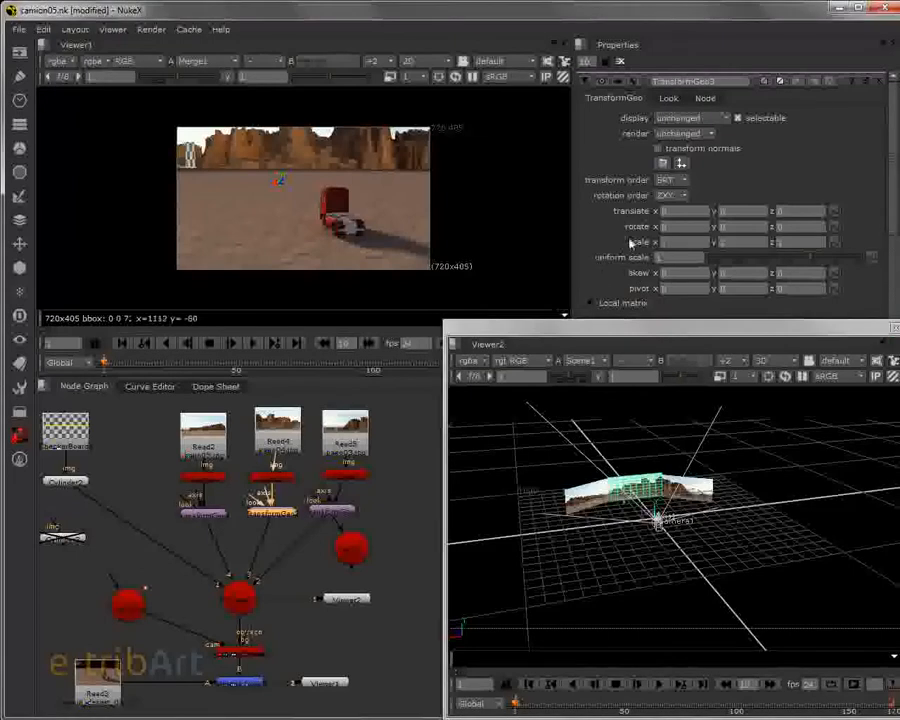
pyautogui.click(667, 98)
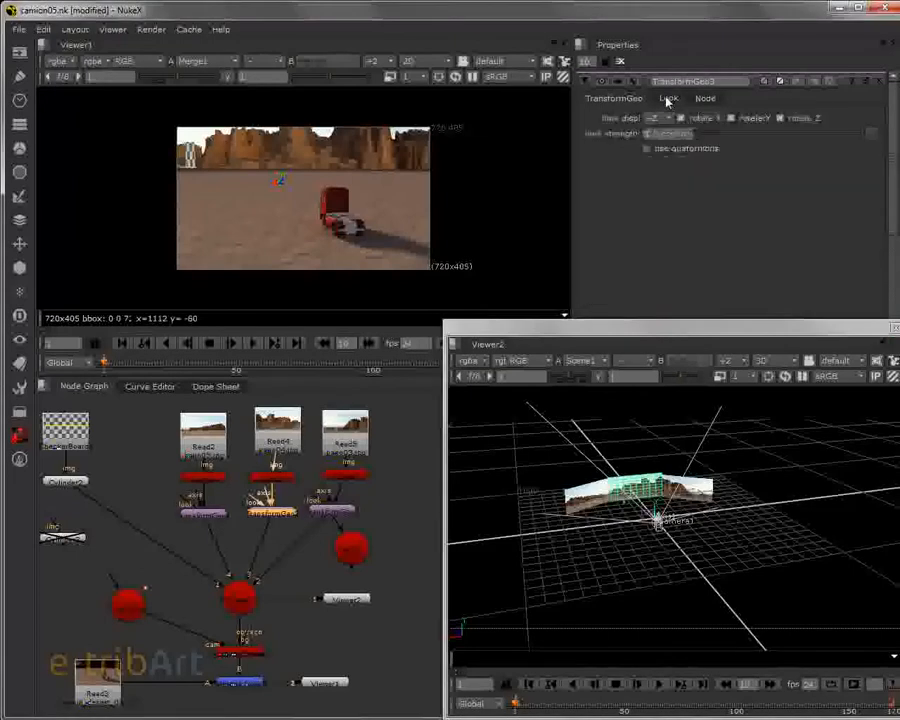
pyautogui.click(608, 99)
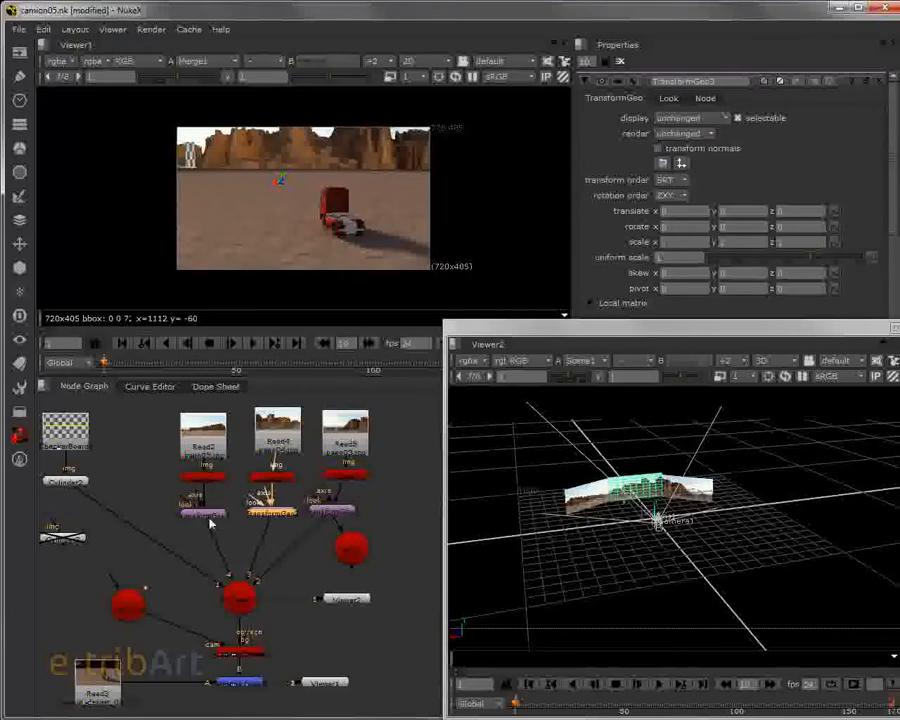
# - Open Axis1's settings, place it below the Card4 branch and line up TransformGeo3 with the other two TransformGeo nodes
pyautogui.moveTo(197, 497); pyautogui.dragTo(197, 458)
pyautogui.moveTo(352, 548); pyautogui.dragTo(360, 544)
pyautogui.doubleClick(362, 547)
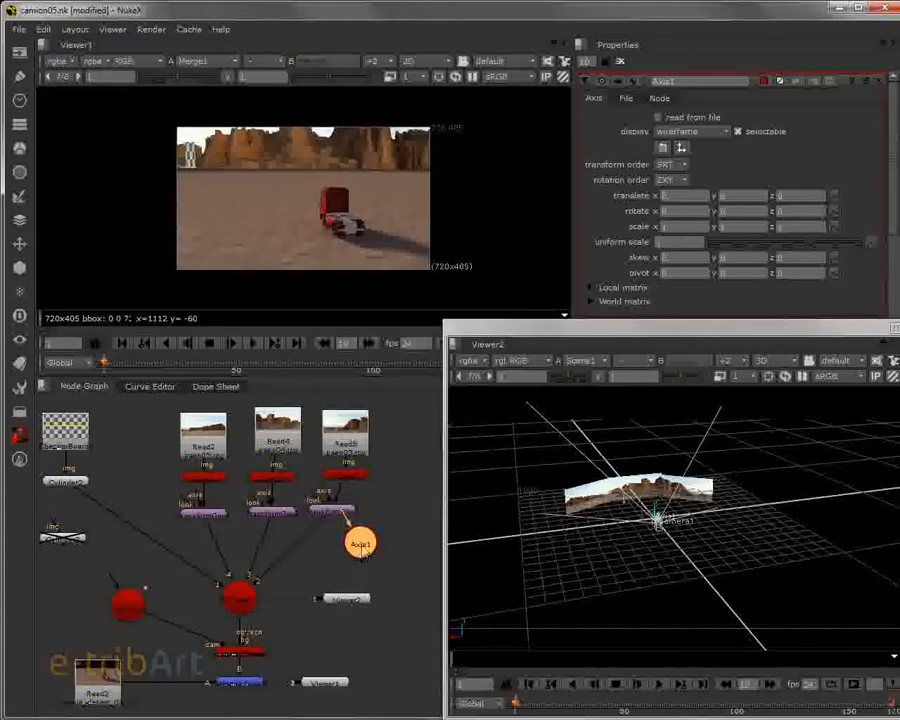
pyautogui.moveTo(361, 552); pyautogui.dragTo(348, 568)
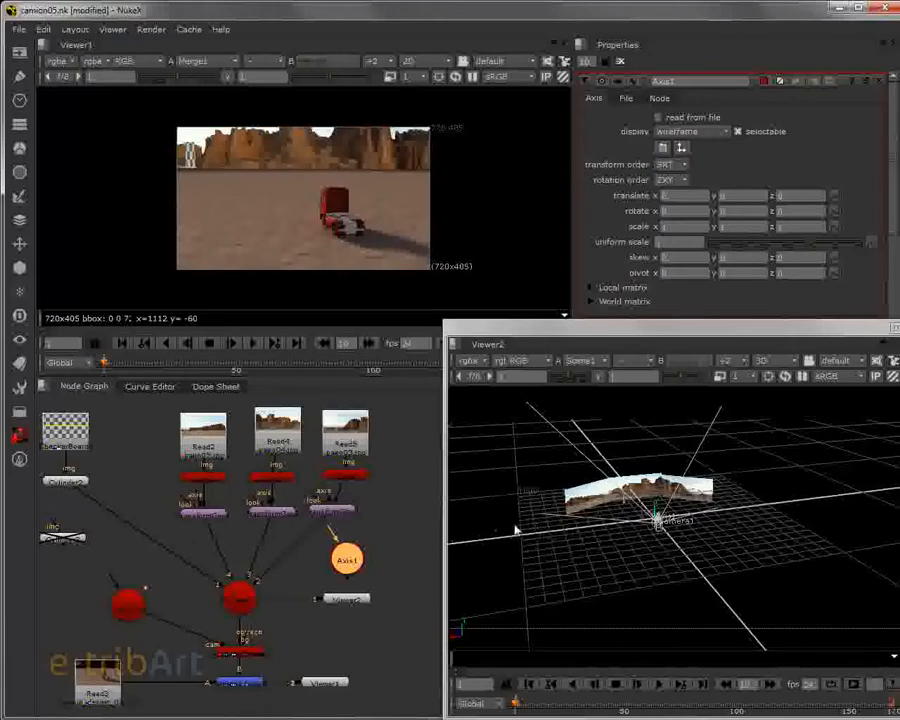
pyautogui.click(346, 513)
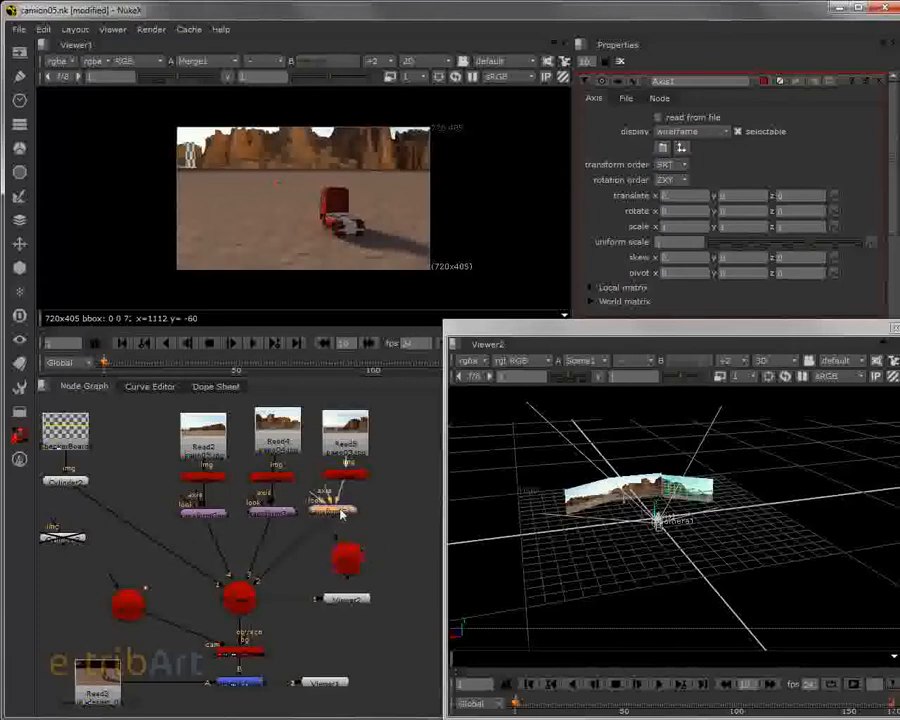
pyautogui.click(348, 557)
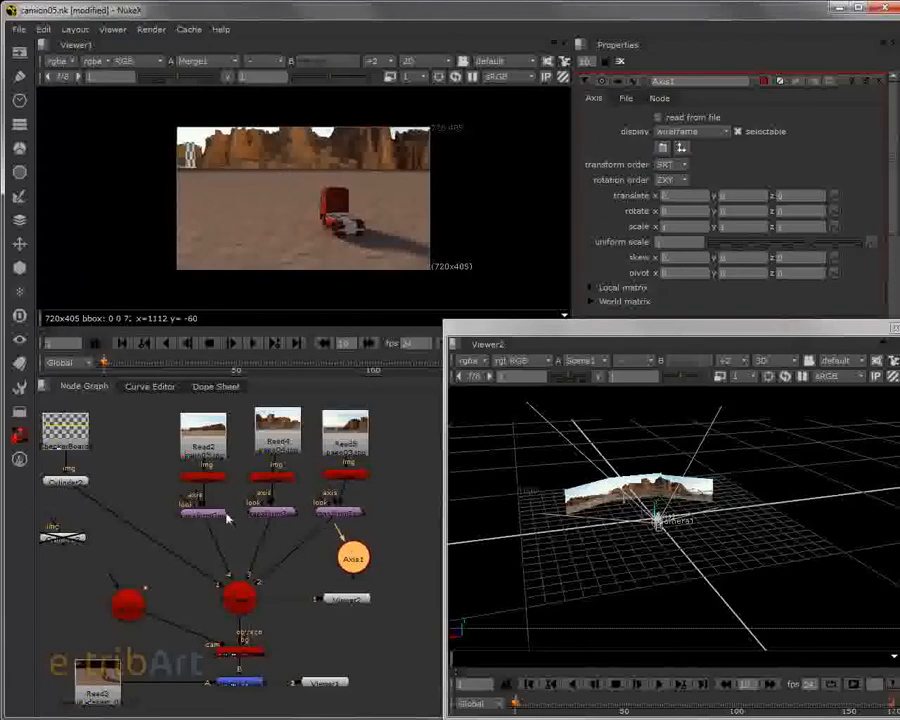
# - Connect the axis input of all three TransformGeo nodes to Axis1
pyautogui.moveTo(197, 497); pyautogui.dragTo(352, 565)
pyautogui.moveTo(267, 495); pyautogui.dragTo(352, 556)
pyautogui.moveTo(336, 494); pyautogui.dragTo(347, 566)
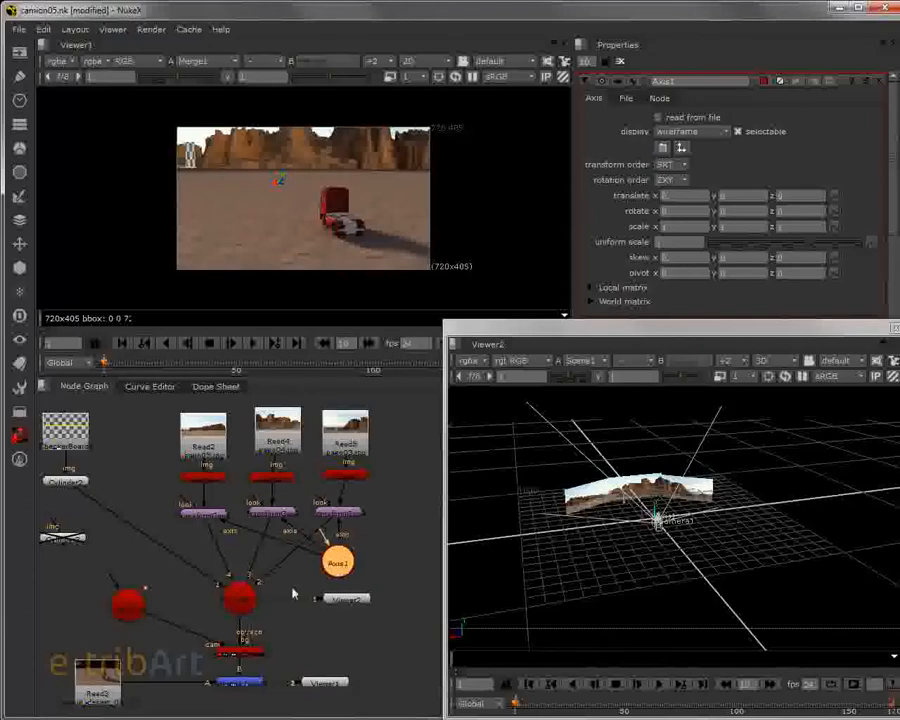
# - Go to frame 9 and check how the camera and cards sit around Axis1 in the 3D view
pyautogui.click(77, 543)
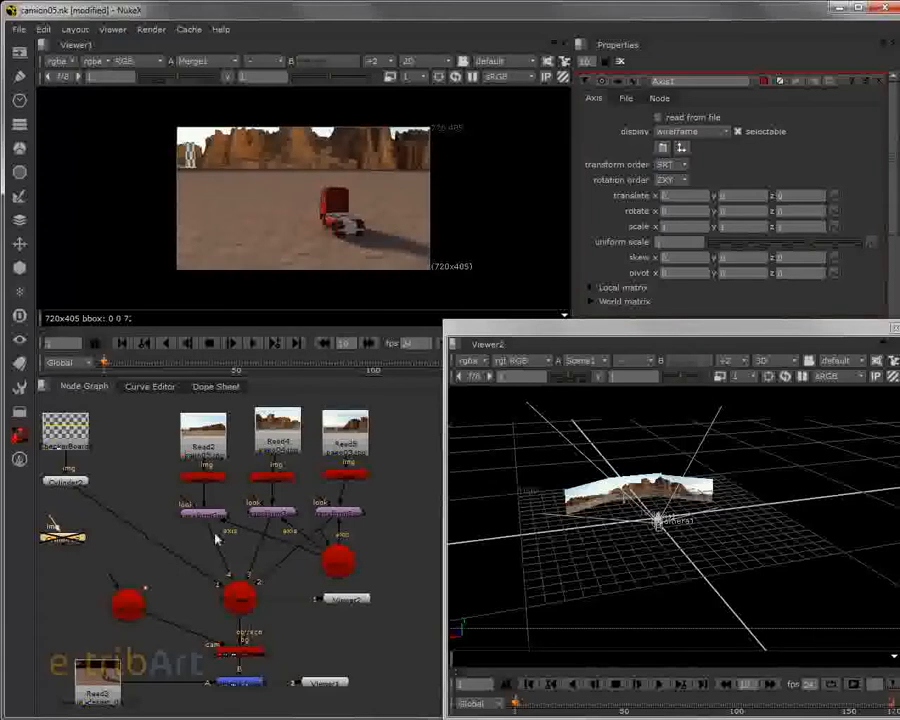
pyautogui.moveTo(663, 528); pyautogui.dragTo(684, 527)
pyautogui.moveTo(113, 366)
pyautogui.mouseDown()
pyautogui.moveTo(264, 372)
pyautogui.moveTo(101, 370)
pyautogui.moveTo(127, 370)
pyautogui.mouseUp()
pyautogui.click(339, 566)
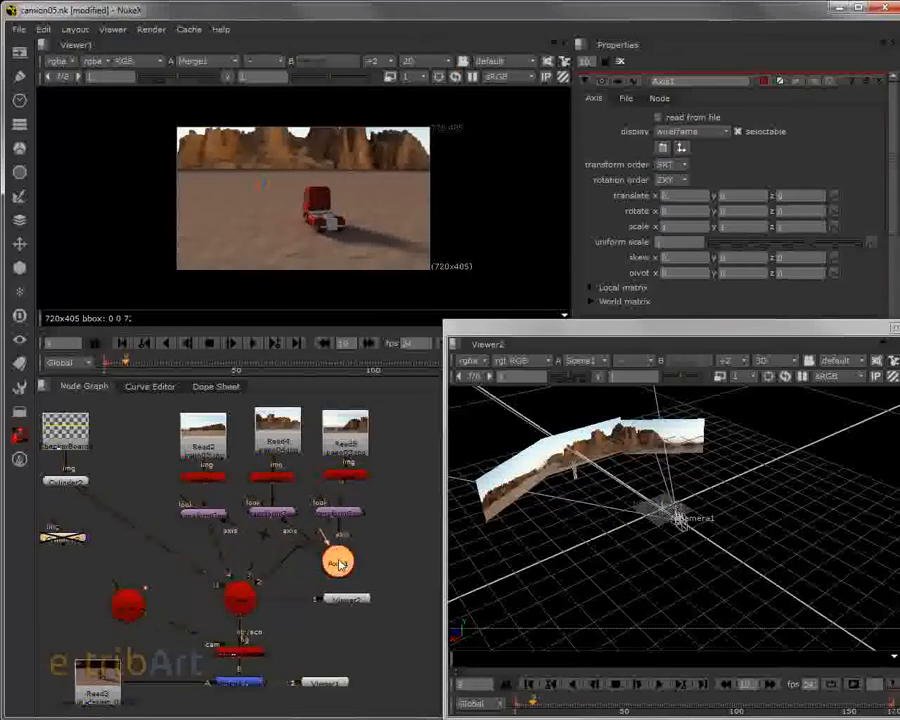
# - Raise Card4 slightly along Y so its image lines up with the neighbouring card in the panorama
pyautogui.moveTo(628, 455); pyautogui.dragTo(656, 494)
pyautogui.click(641, 508)
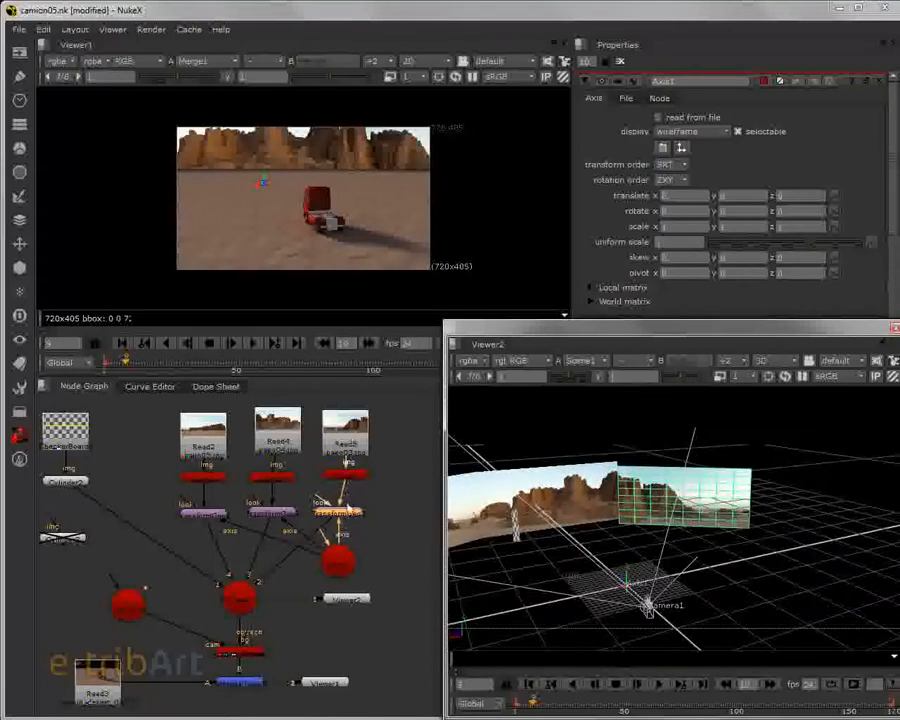
pyautogui.click(347, 476)
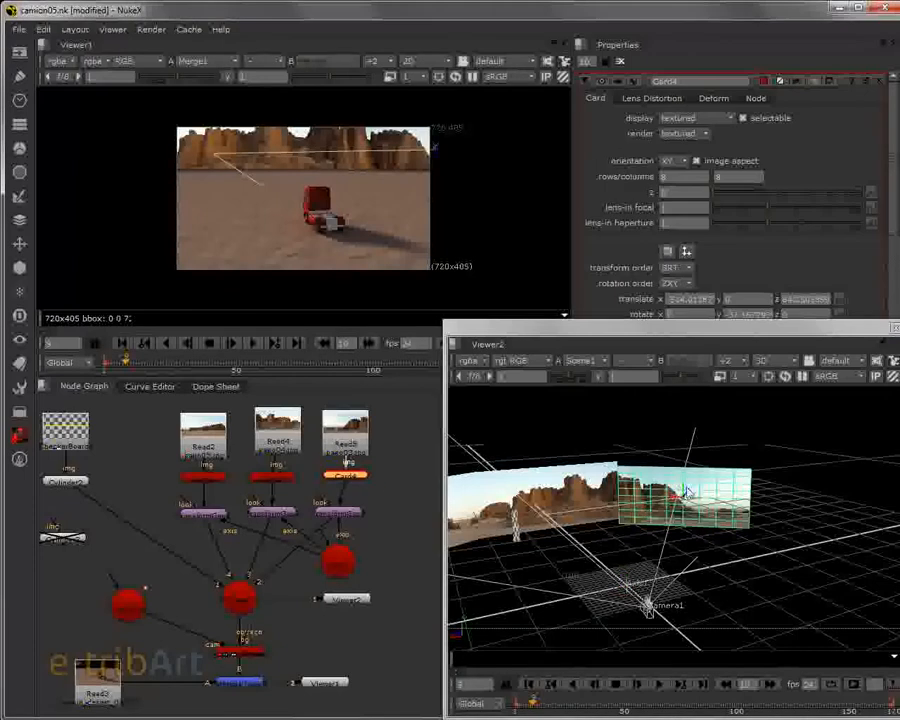
pyautogui.moveTo(683, 490); pyautogui.dragTo(684, 489)
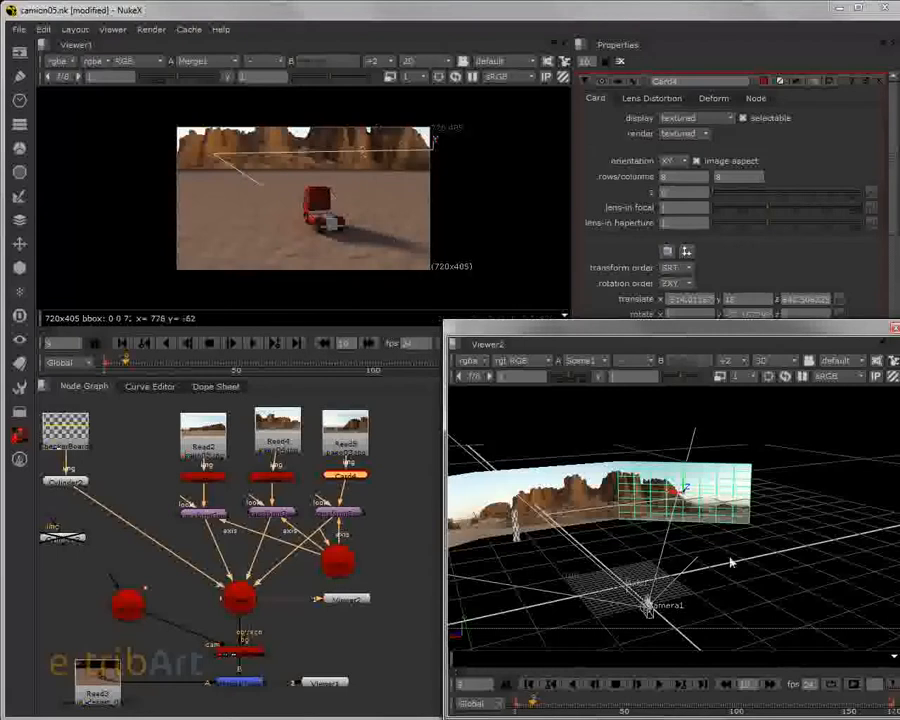
pyautogui.click(657, 441)
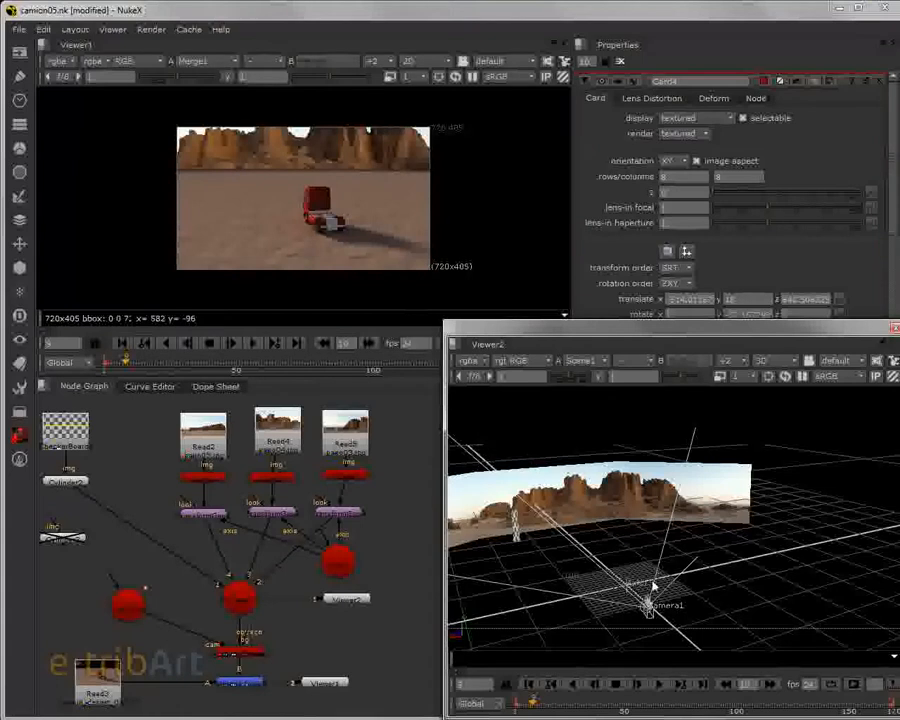
# - Examine Axis1's position relative to the camera and the curved row of cards, and return to frame 1
pyautogui.click(347, 568)
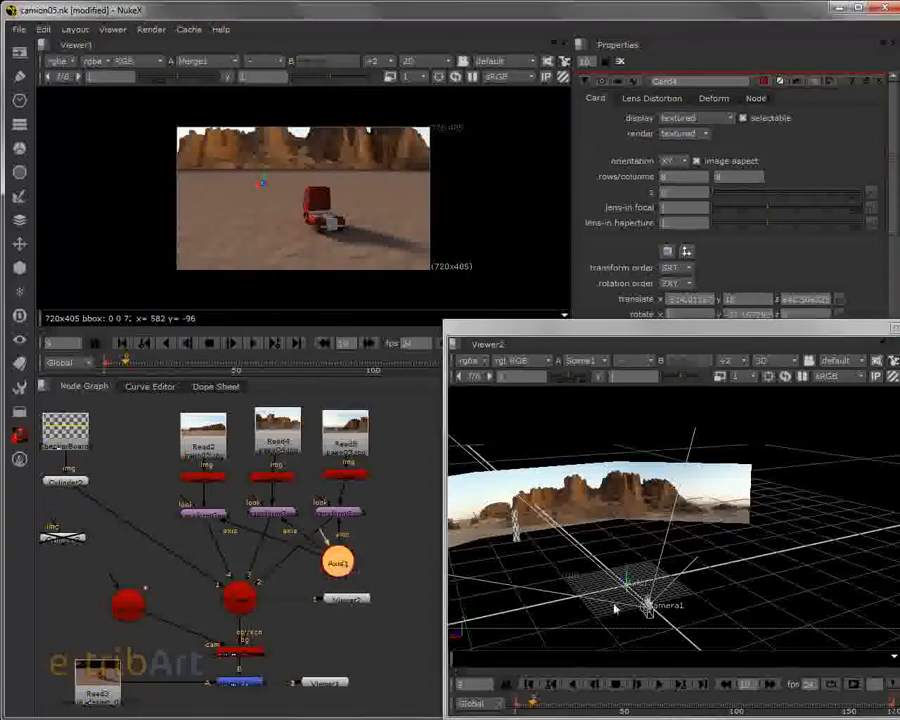
pyautogui.moveTo(624, 608); pyautogui.dragTo(607, 573)
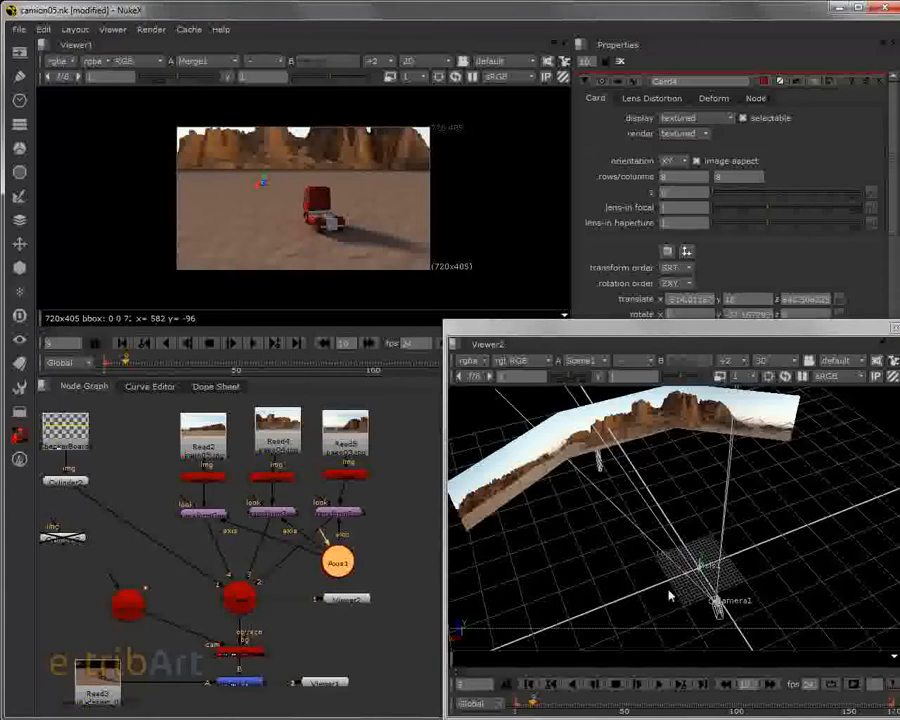
pyautogui.scroll(4, 686, 585)
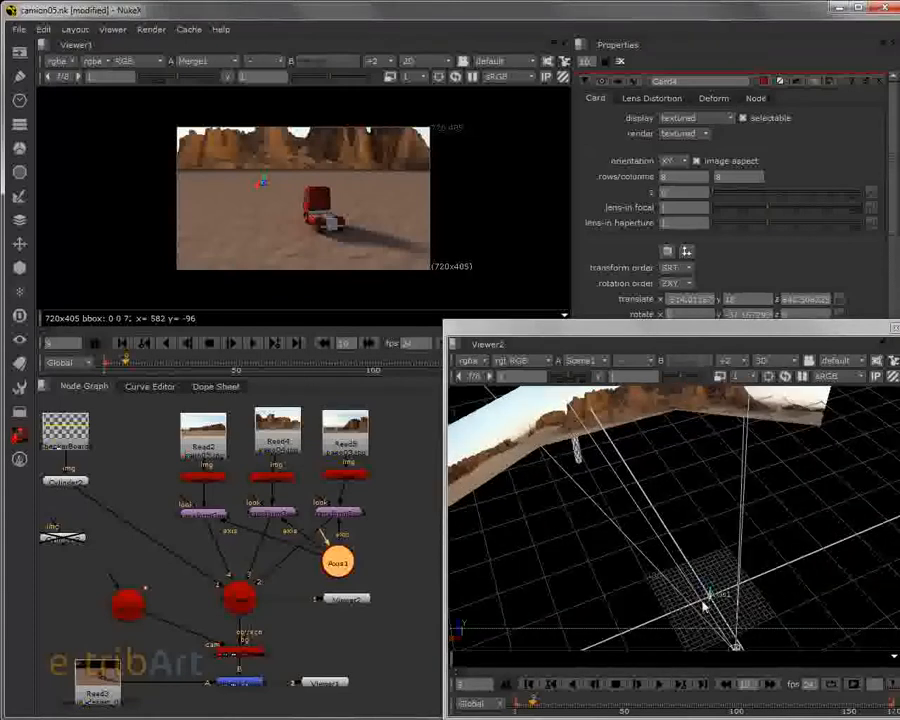
pyautogui.scroll(-5, 705, 605)
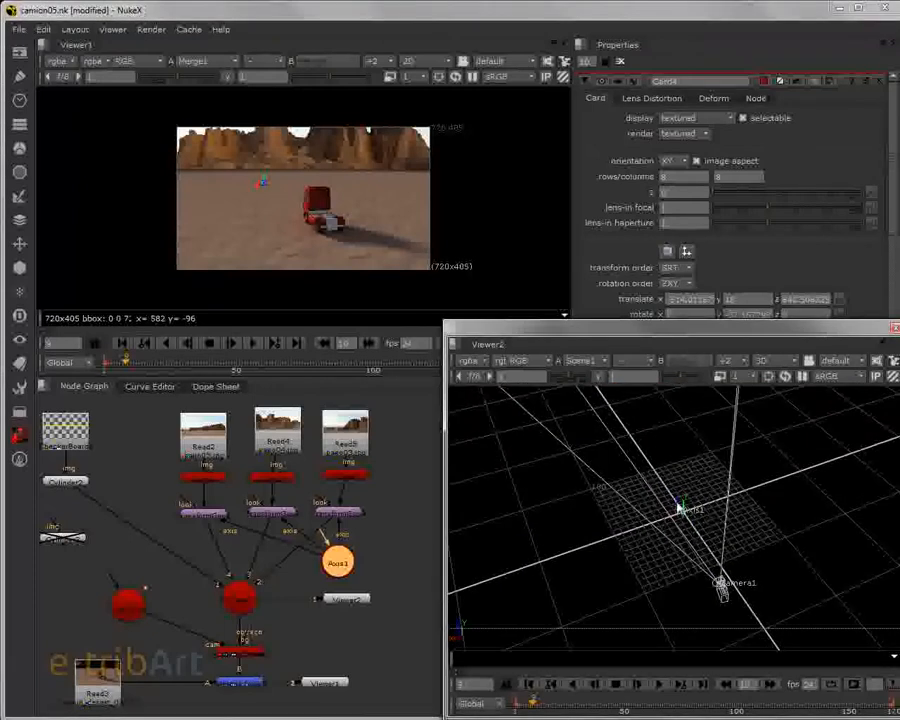
pyautogui.click(678, 508)
pyautogui.moveTo(673, 497)
pyautogui.mouseDown()
pyautogui.moveTo(663, 476)
pyautogui.moveTo(676, 510)
pyautogui.moveTo(663, 527)
pyautogui.moveTo(666, 560)
pyautogui.moveTo(701, 589)
pyautogui.moveTo(664, 566)
pyautogui.moveTo(668, 544)
pyautogui.moveTo(700, 597)
pyautogui.moveTo(668, 540)
pyautogui.moveTo(708, 622)
pyautogui.mouseUp()
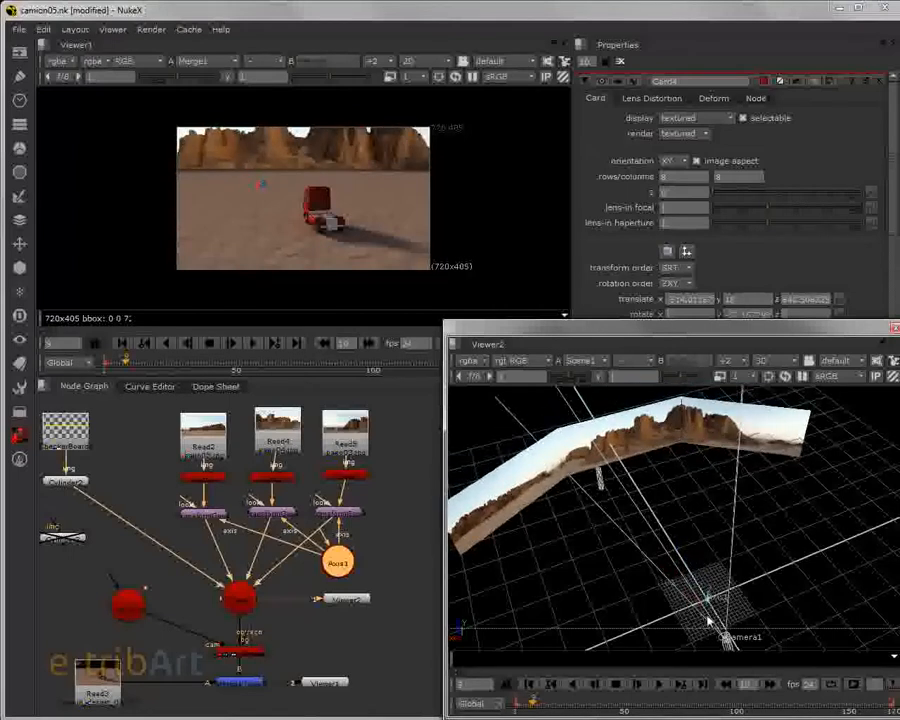
pyautogui.click(714, 466)
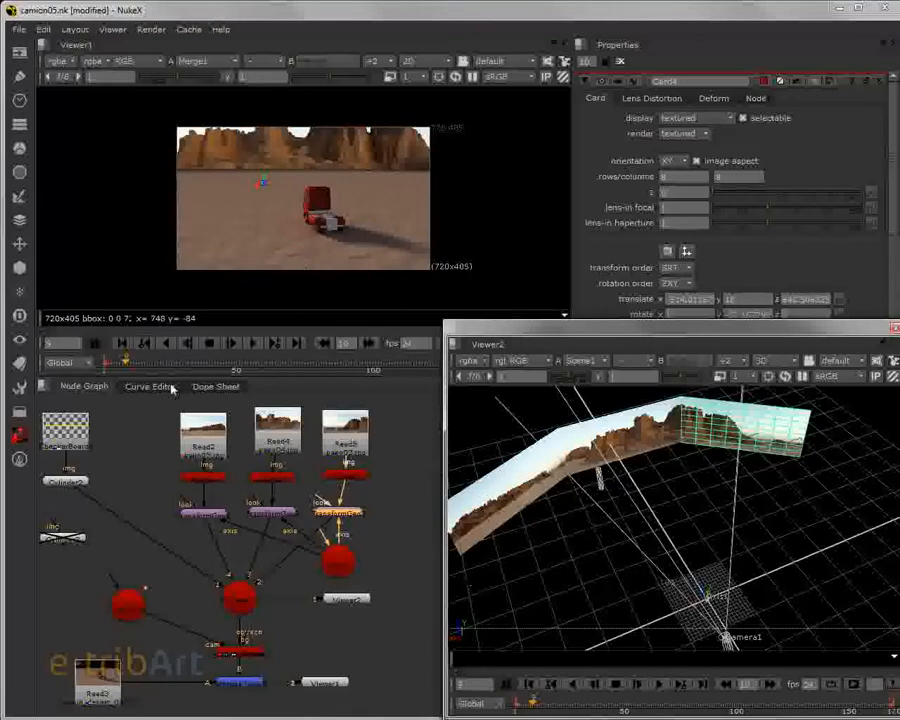
pyautogui.moveTo(130, 365); pyautogui.dragTo(108, 396)
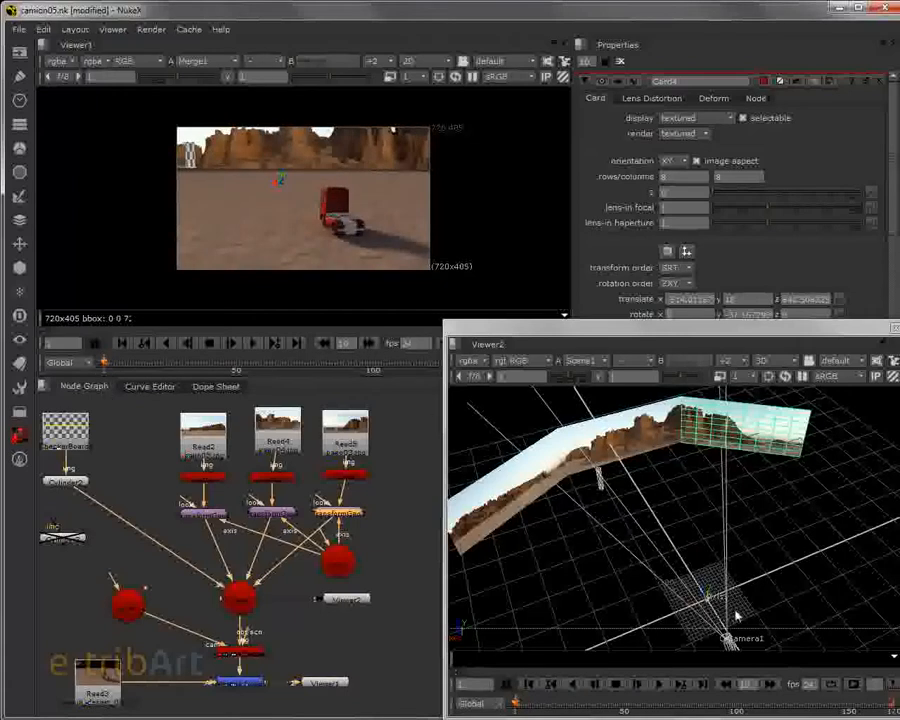
# - Rotate the panorama cards together through Axis1, trying a Y rotation of 10 and changing it to -10
pyautogui.click(338, 564)
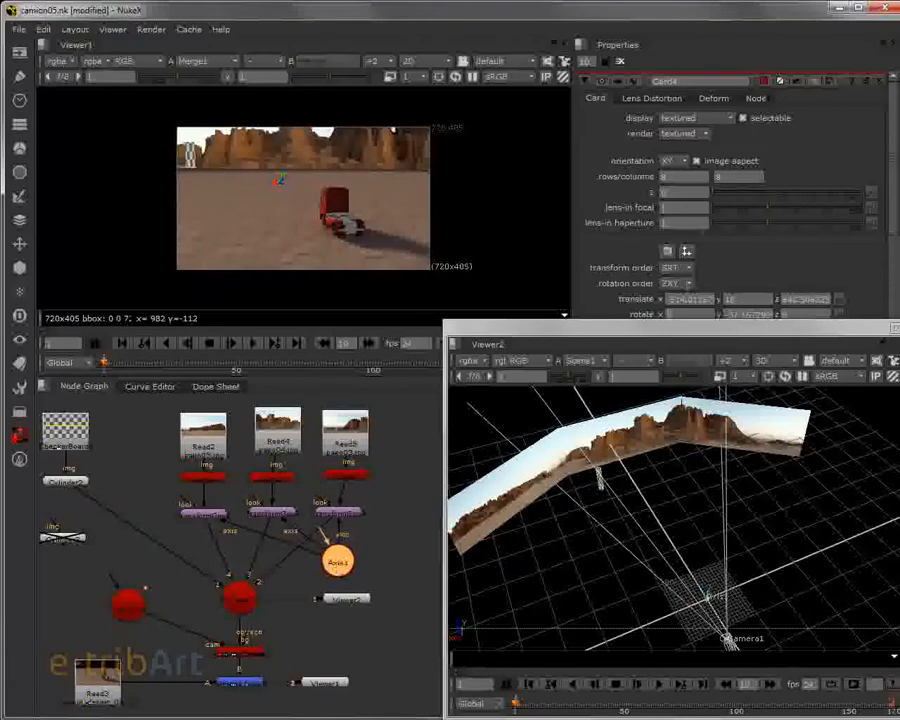
pyautogui.doubleClick(338, 565)
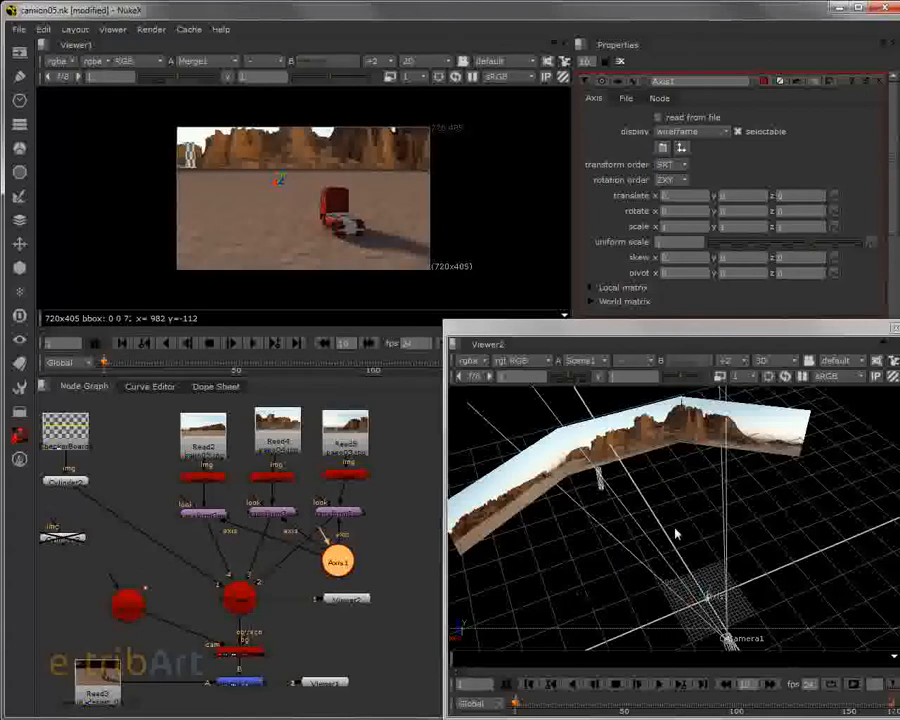
pyautogui.click(726, 211)
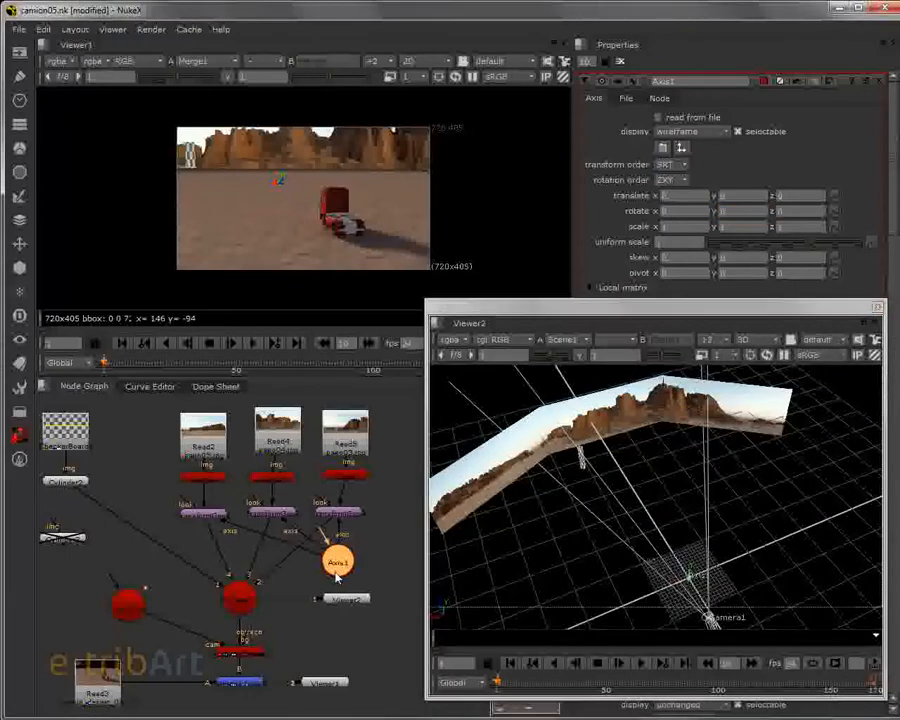
pyautogui.click(735, 211)
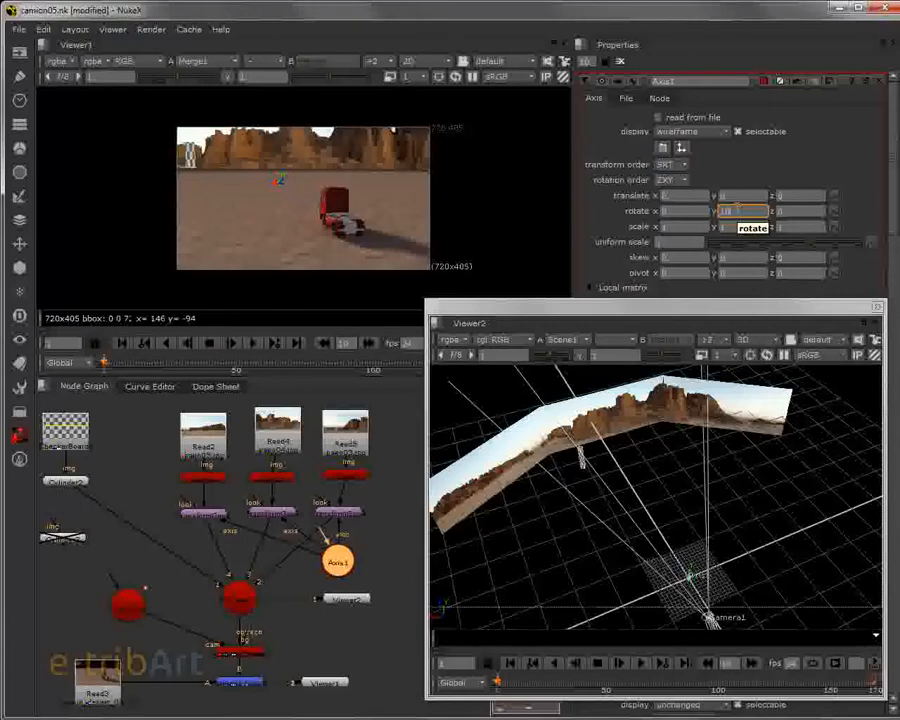
pyautogui.press('Return')
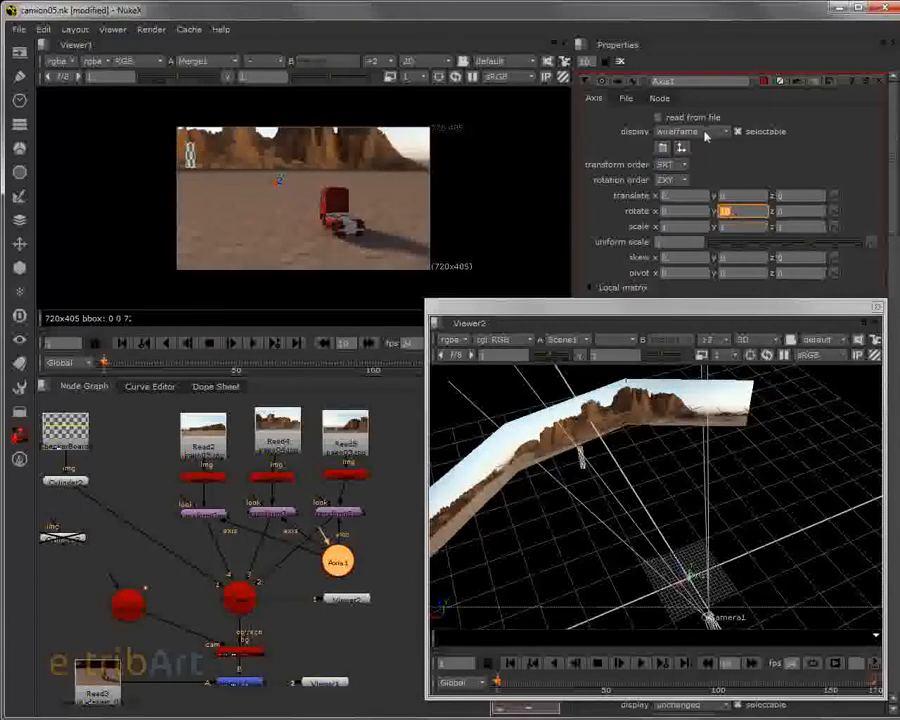
pyautogui.press('Return')
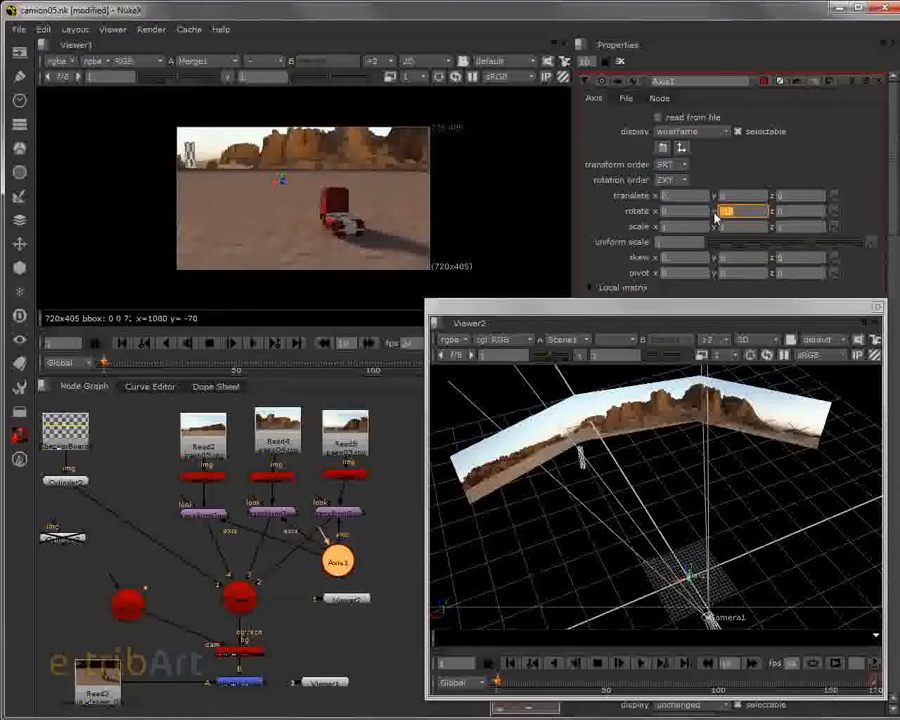
# - Apply a Y rotation of -15 to Axis1 and check the panorama at frame 21 in the composite and the 3D view
pyautogui.press('Return')
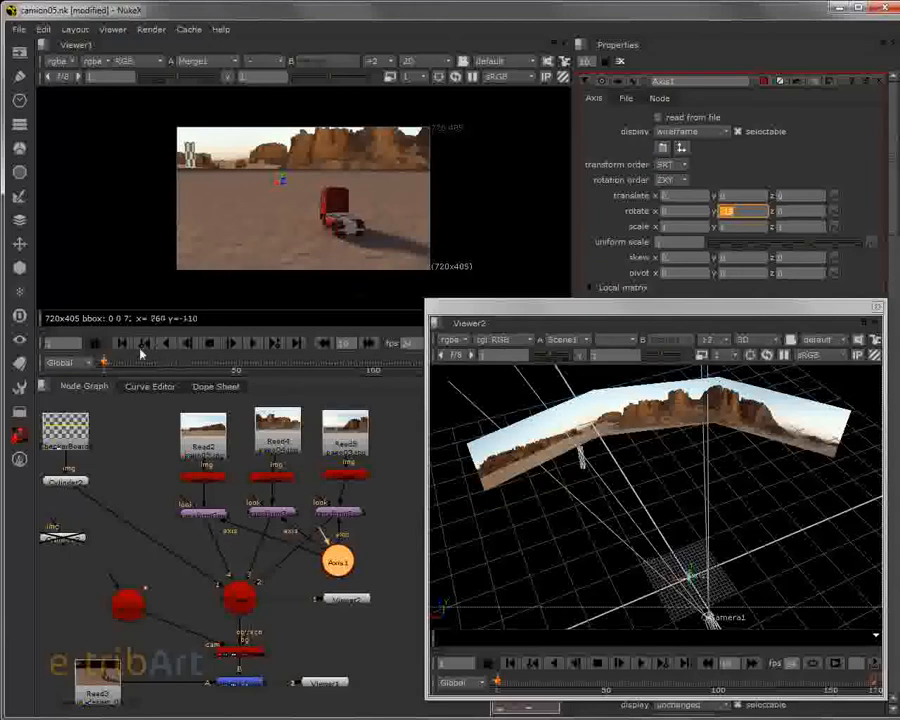
pyautogui.moveTo(106, 364); pyautogui.dragTo(157, 354)
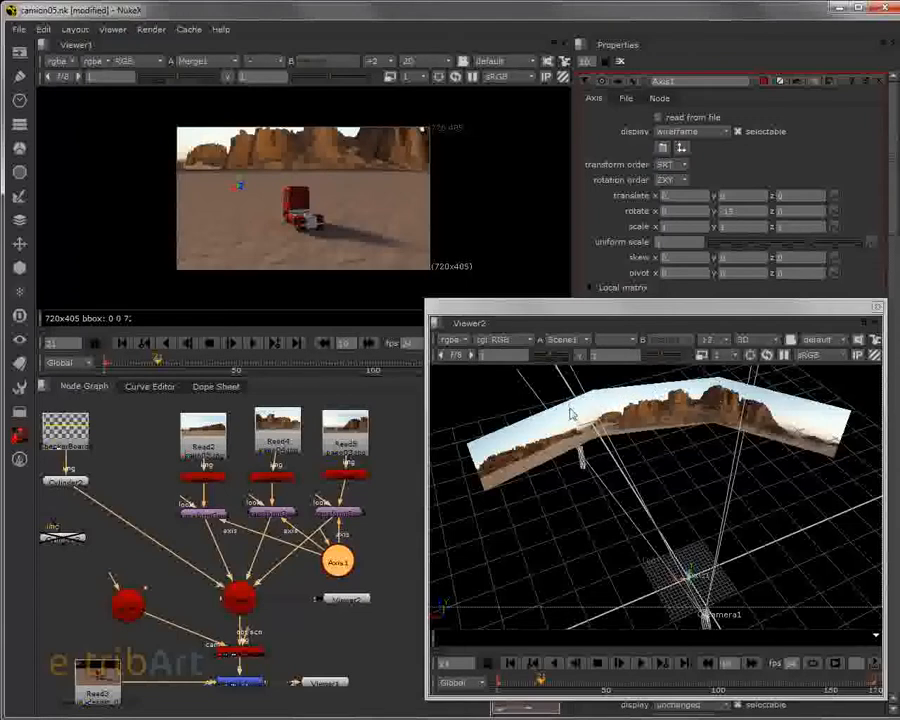
pyautogui.moveTo(340, 556); pyautogui.dragTo(336, 568)
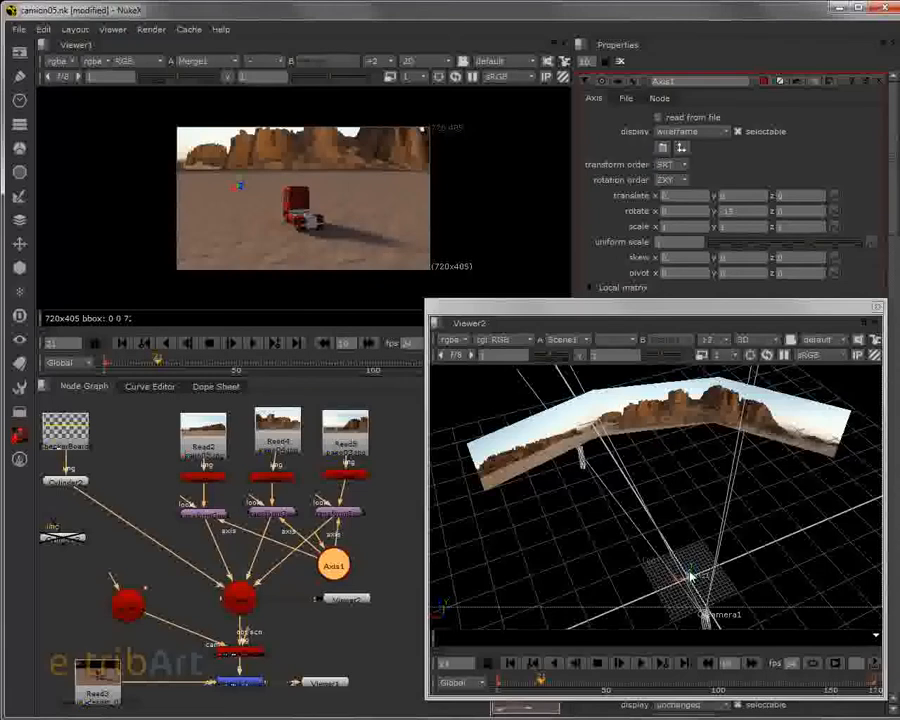
pyautogui.moveTo(690, 576); pyautogui.dragTo(716, 541)
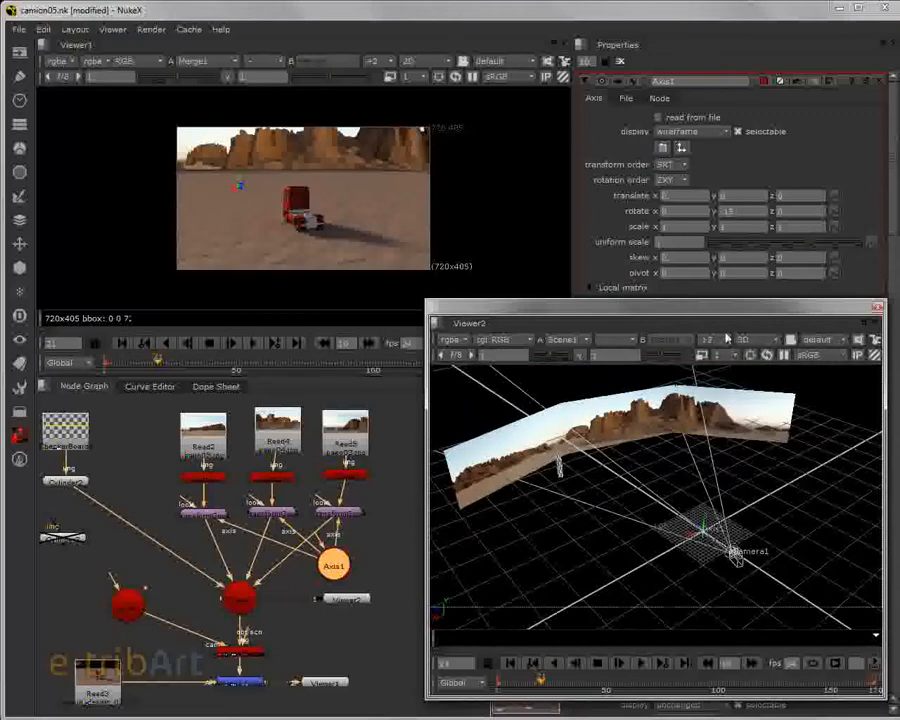
pyautogui.moveTo(710, 313)
pyautogui.mouseDown()
pyautogui.moveTo(713, 378)
pyautogui.moveTo(712, 332)
pyautogui.mouseUp()
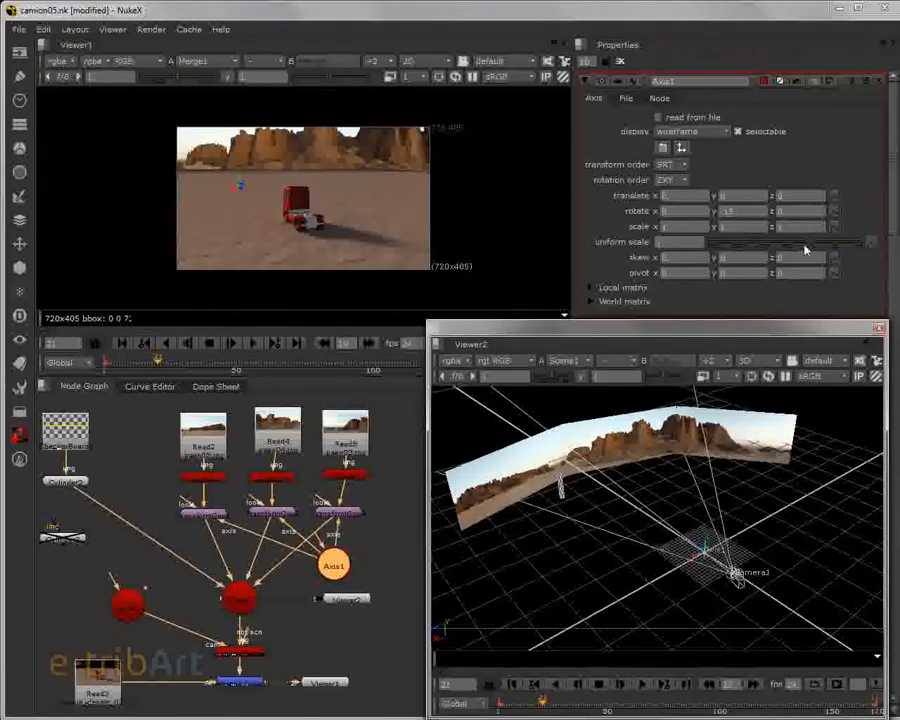
# - Try shrinking the panorama through Axis1's uniform scale to about 1.5, compare the background around frame 56, and set the scale back to 2
pyautogui.moveTo(812, 244)
pyautogui.mouseDown()
pyautogui.moveTo(820, 244)
pyautogui.moveTo(797, 247)
pyautogui.mouseUp()
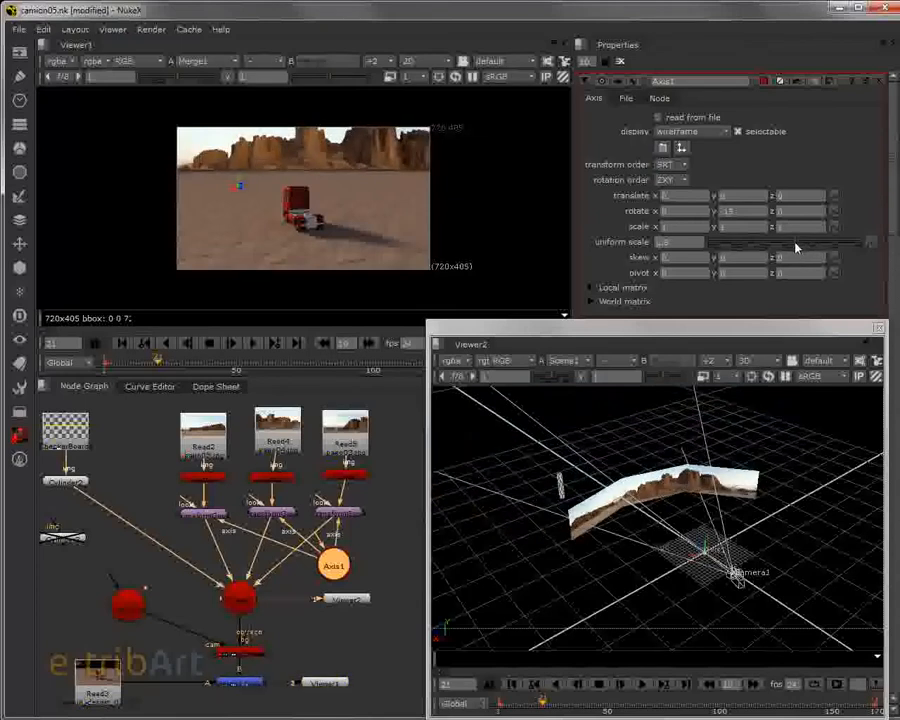
pyautogui.moveTo(797, 247); pyautogui.dragTo(796, 248)
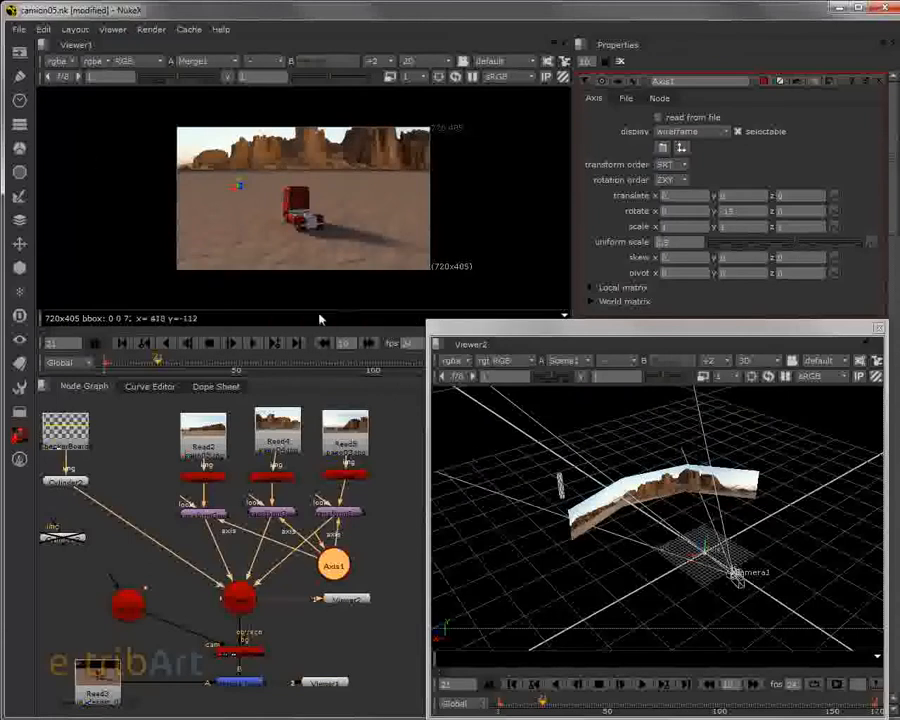
pyautogui.moveTo(160, 368)
pyautogui.mouseDown()
pyautogui.moveTo(292, 372)
pyautogui.moveTo(285, 375)
pyautogui.mouseUp()
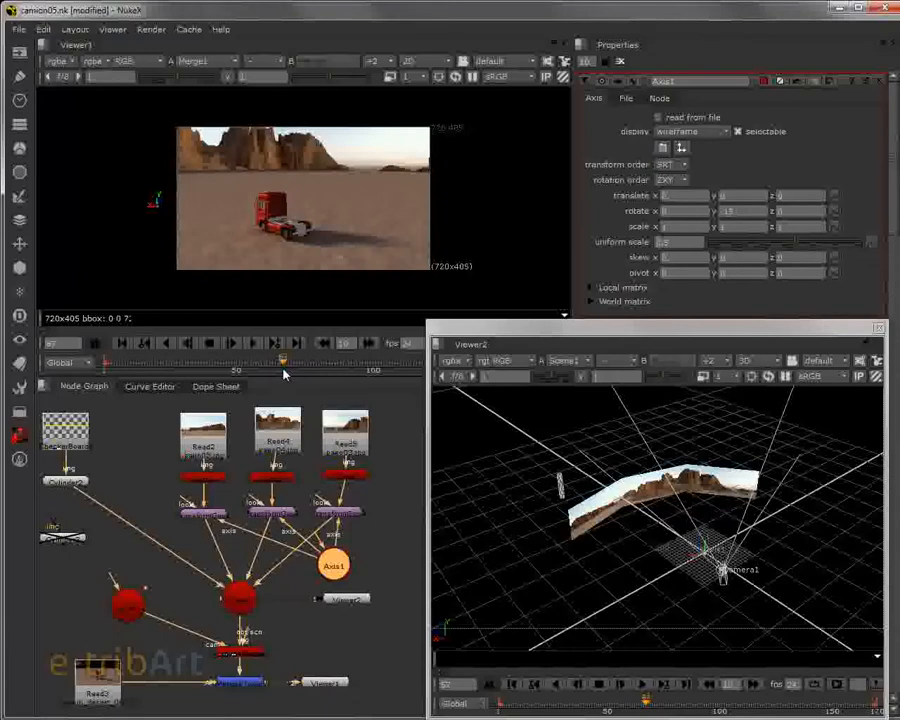
pyautogui.moveTo(284, 373); pyautogui.dragTo(282, 374)
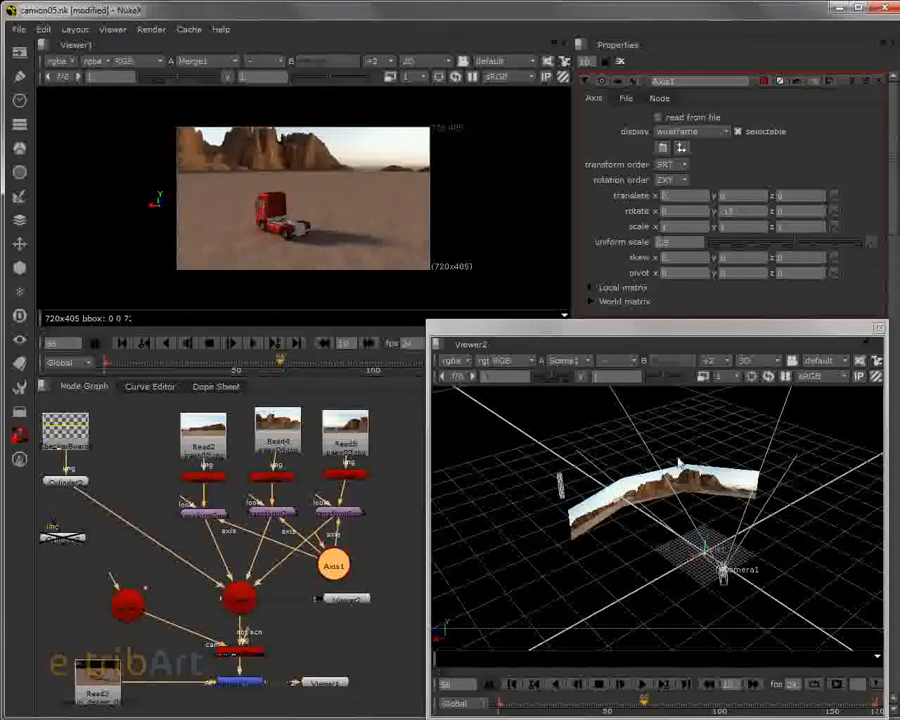
pyautogui.moveTo(785, 255); pyautogui.dragTo(808, 249)
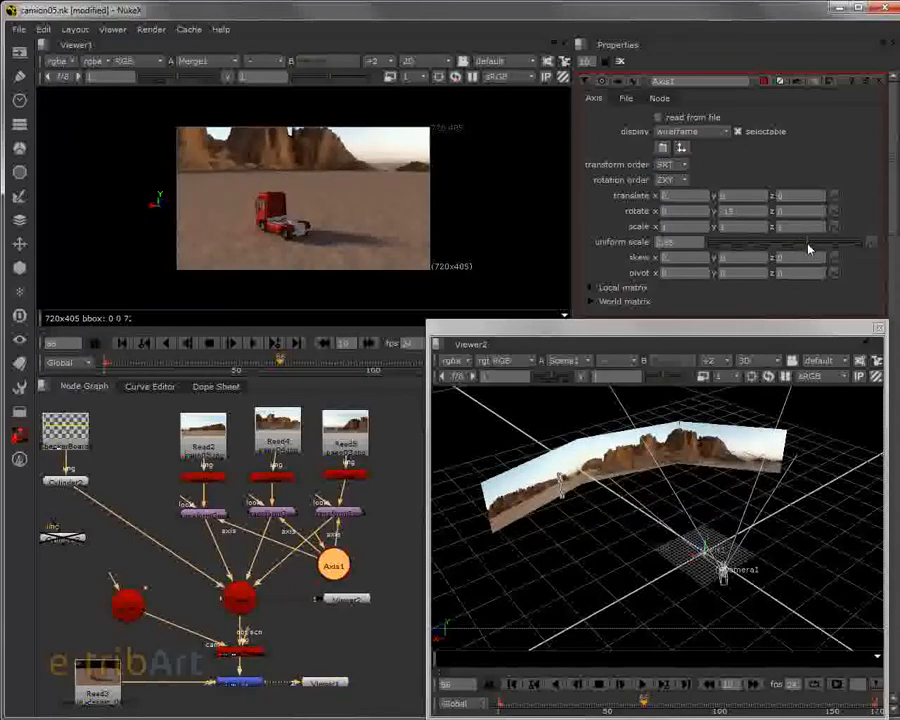
pyautogui.moveTo(687, 244); pyautogui.dragTo(614, 250)
pyautogui.write('2')
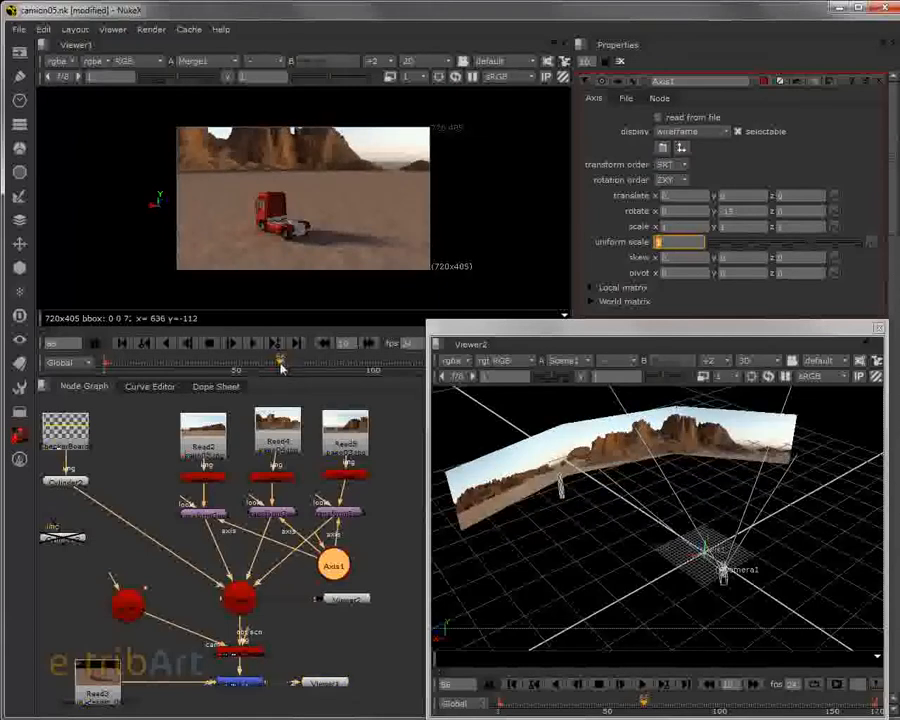
# - Move Axis1 a short way from the camera toward the cards at frame 77, and check the background back around frame 32
pyautogui.moveTo(282, 364); pyautogui.dragTo(311, 370)
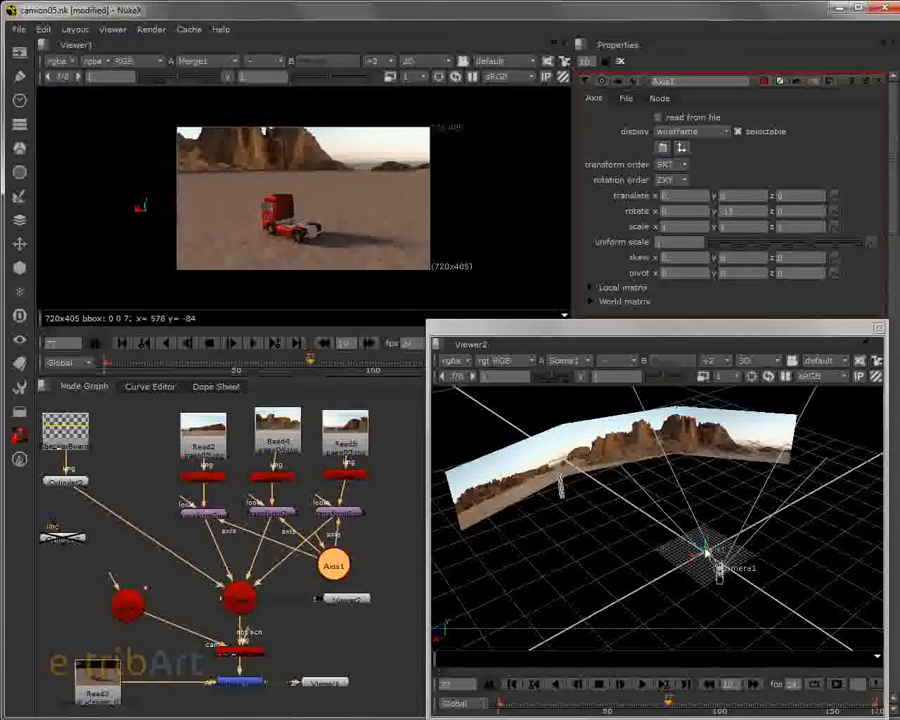
pyautogui.moveTo(703, 555); pyautogui.dragTo(650, 508)
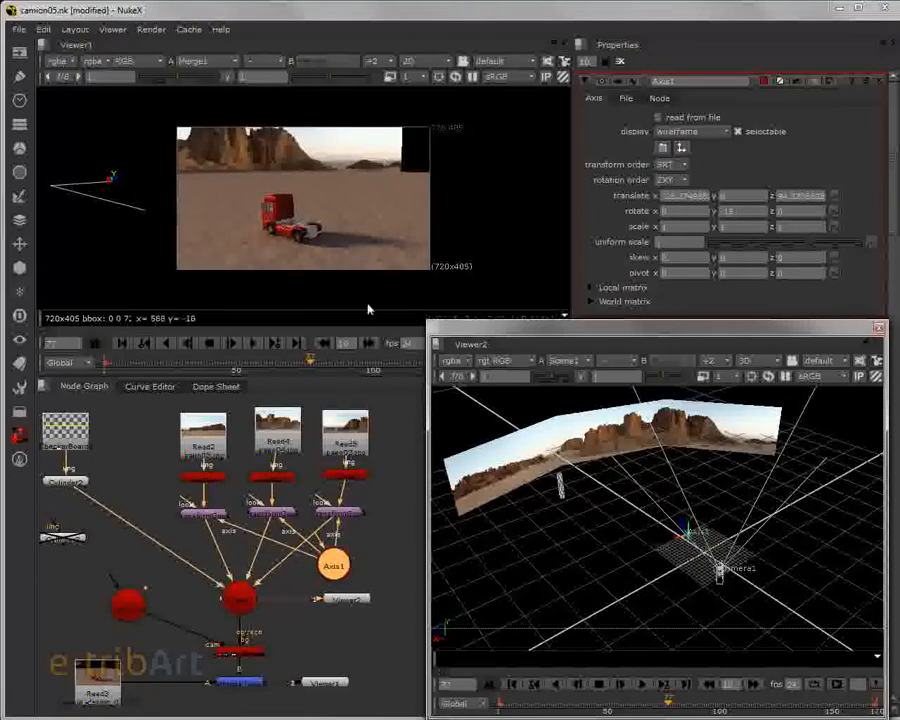
pyautogui.click(306, 365)
pyautogui.moveTo(306, 368); pyautogui.dragTo(192, 348)
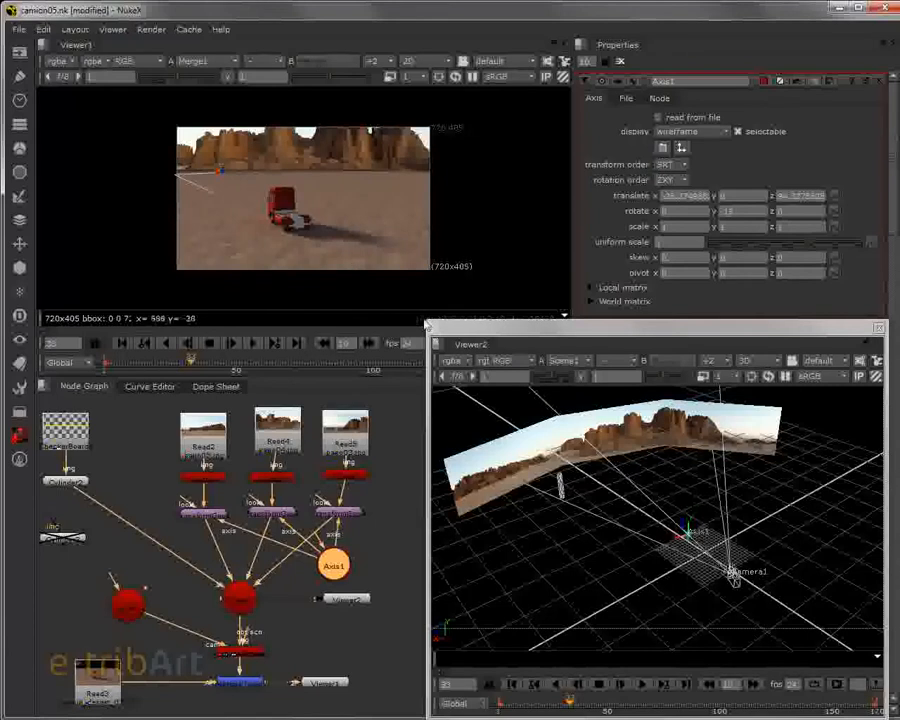
pyautogui.moveTo(106, 673); pyautogui.dragTo(101, 645)
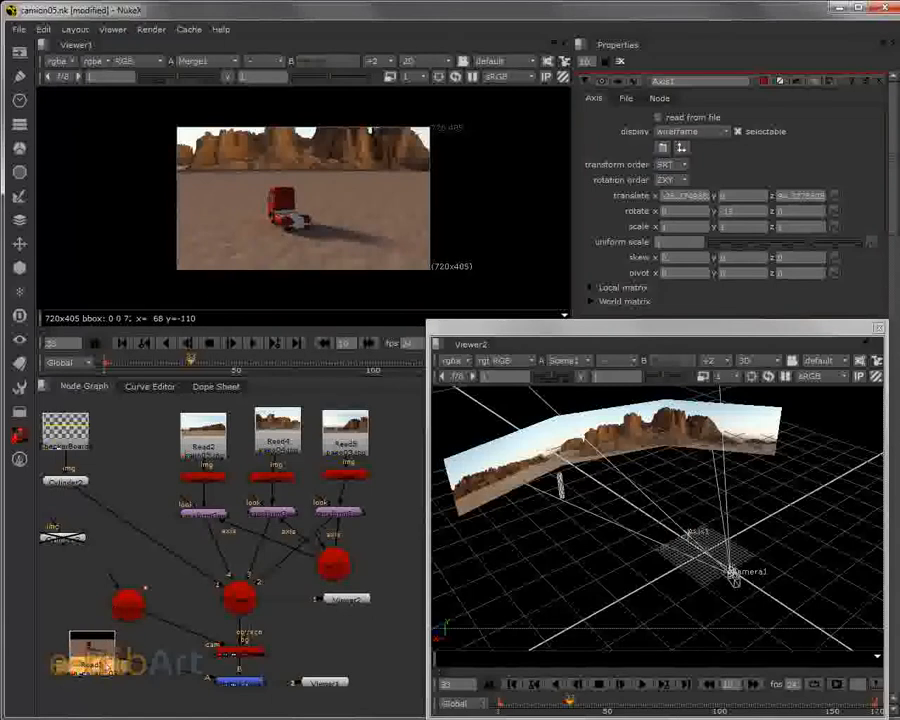
pyautogui.click(165, 365)
pyautogui.moveTo(165, 365); pyautogui.dragTo(188, 365)
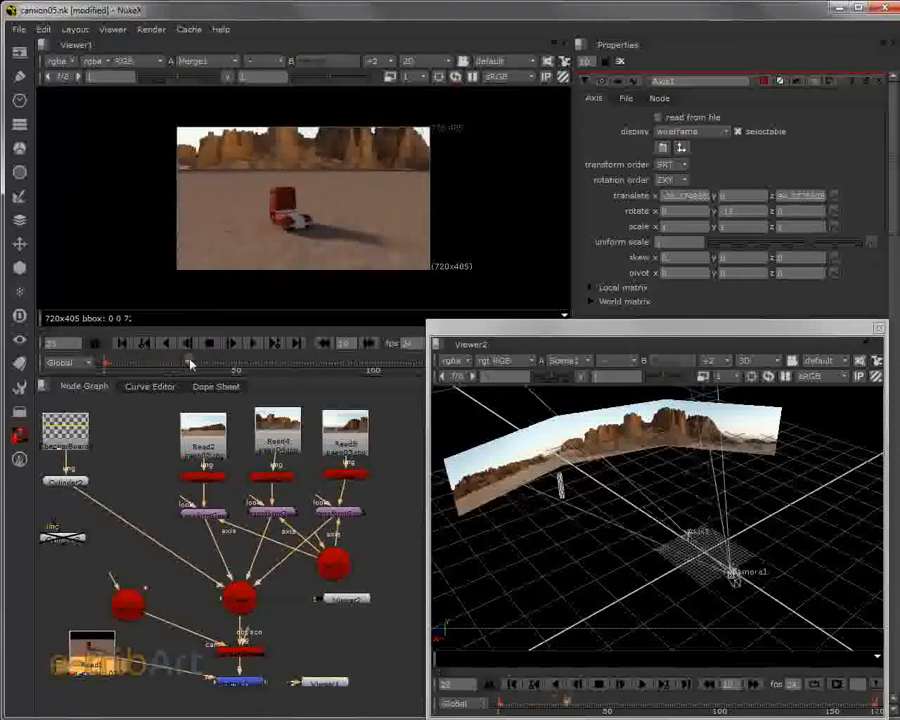
# - Open the file browser to replace Read3's truck sequence and go up to the EXERCICE_NUKE folder
pyautogui.doubleClick(90, 648)
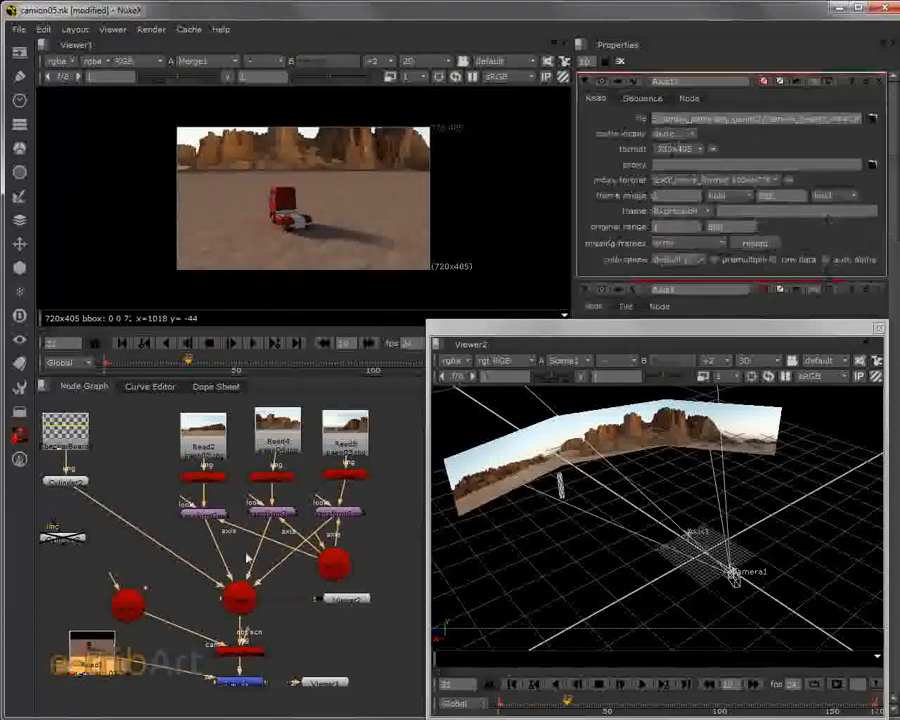
pyautogui.click(872, 116)
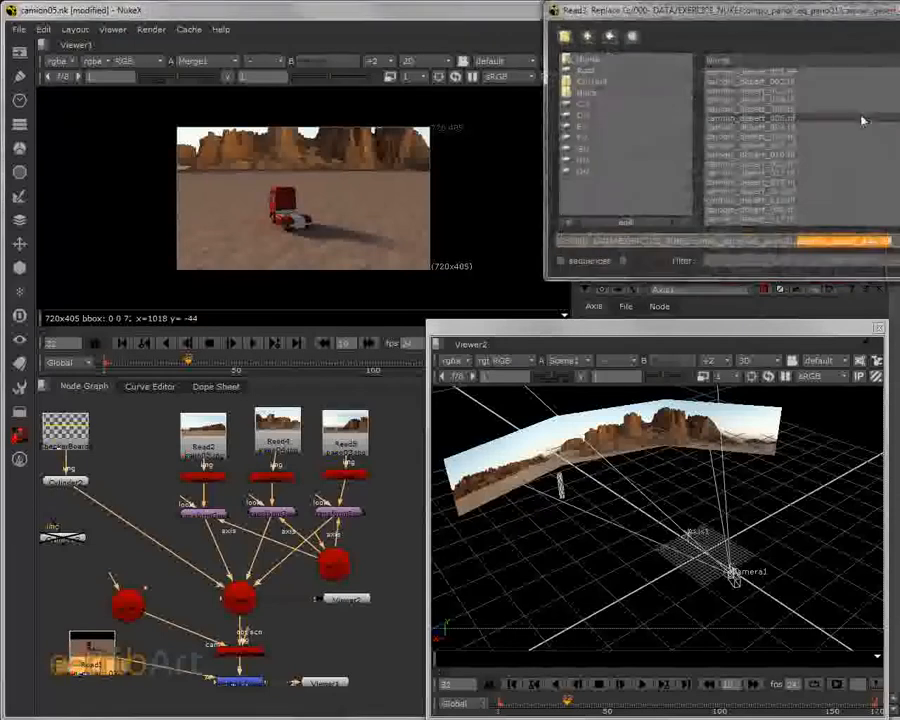
pyautogui.moveTo(672, 14); pyautogui.dragTo(388, 50)
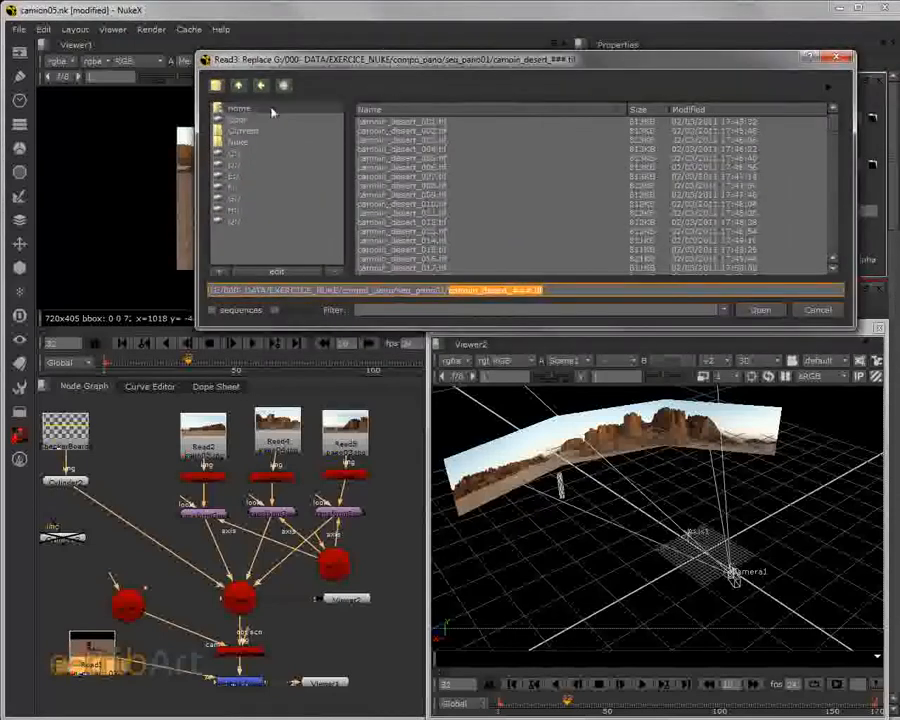
pyautogui.click(239, 86)
pyautogui.click(240, 87)
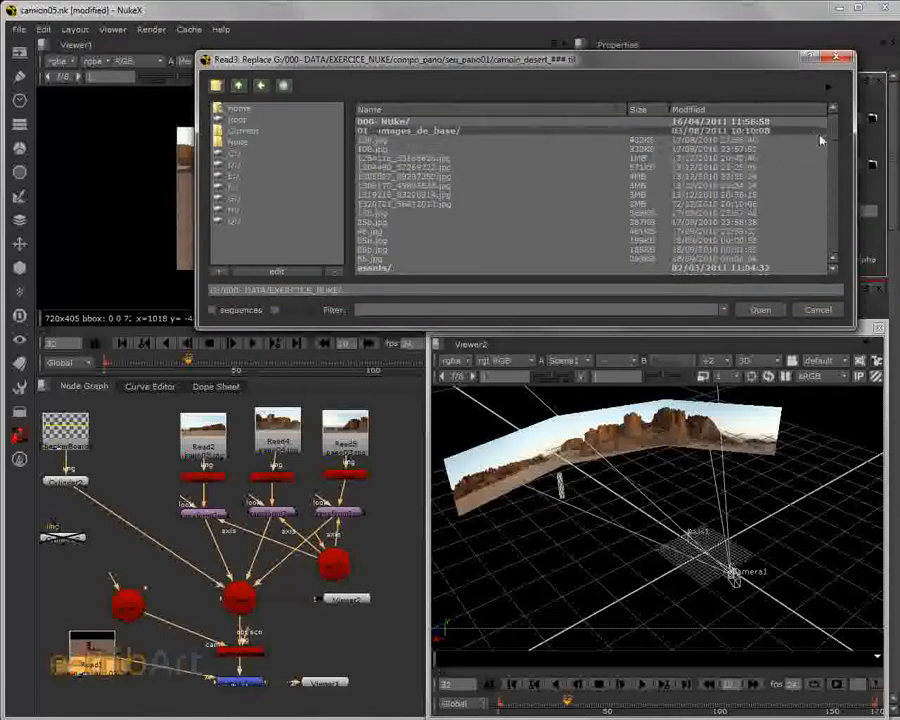
pyautogui.moveTo(834, 128); pyautogui.dragTo(826, 186)
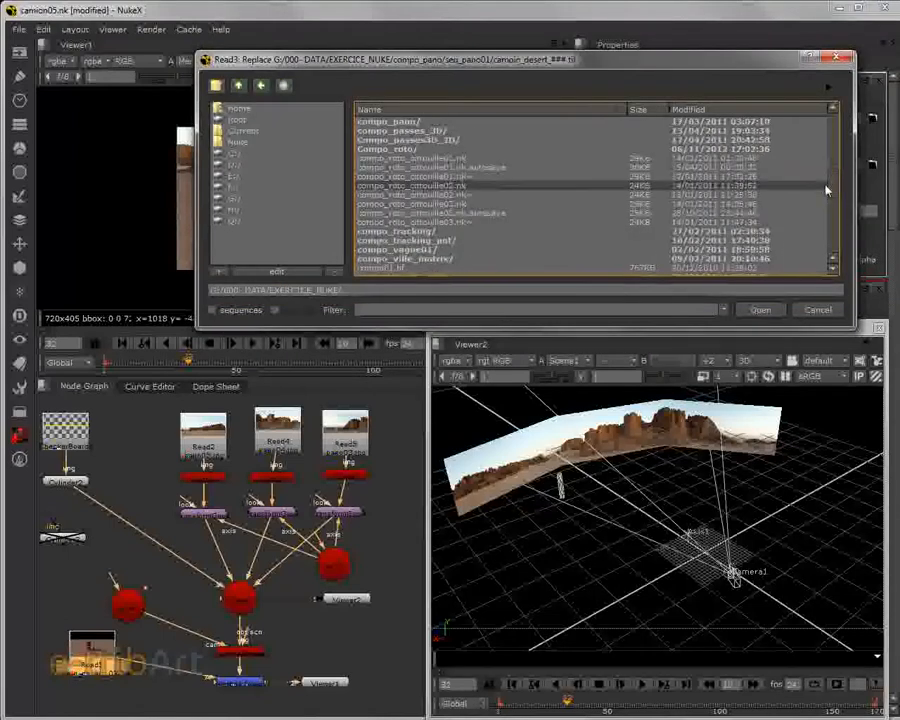
pyautogui.scroll(2, 826, 186)
pyautogui.click(381, 159)
pyautogui.doubleClick(381, 160)
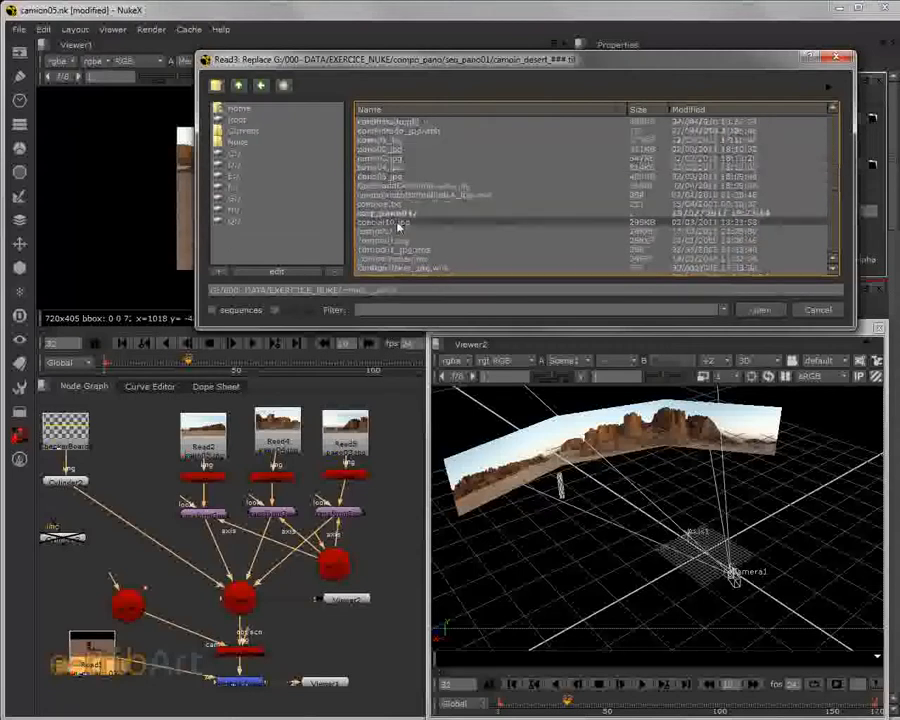
pyautogui.moveTo(834, 231); pyautogui.dragTo(846, 295)
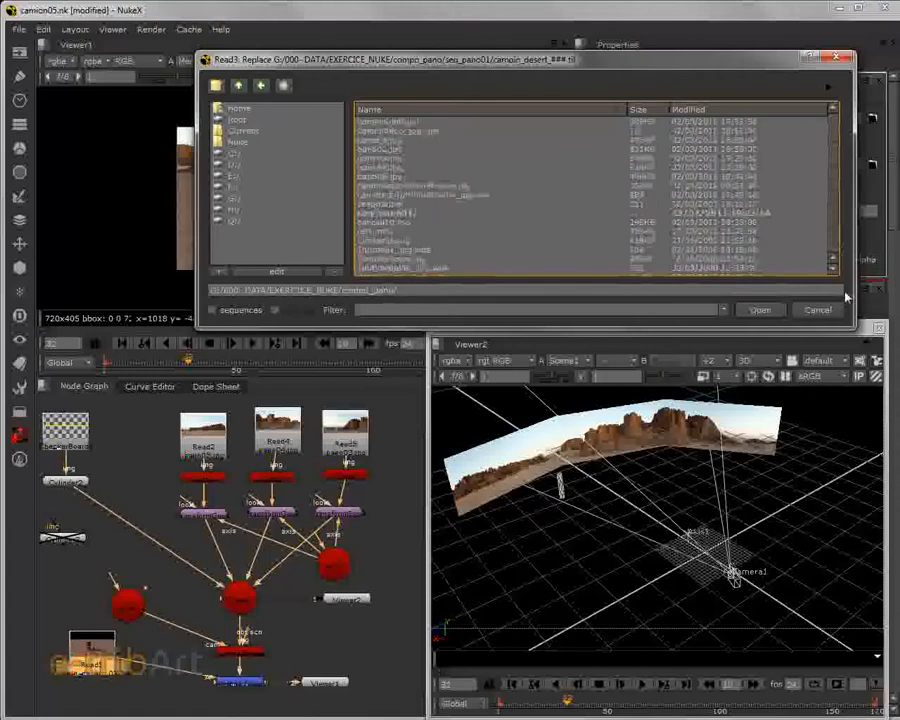
pyautogui.click(239, 86)
# - Replace Read3's source with the grouped sequence camion_desert_V2_###.tif from the images/masterLayer folder of Nuke - Scenes3D
pyautogui.scroll(-6, 429, 217)
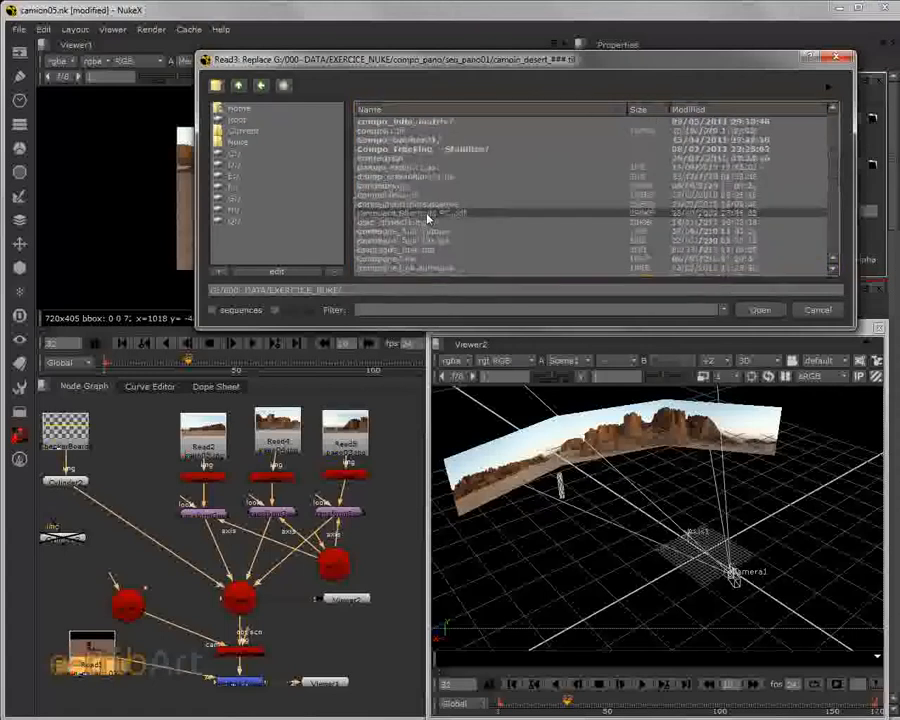
pyautogui.scroll(-5, 429, 217)
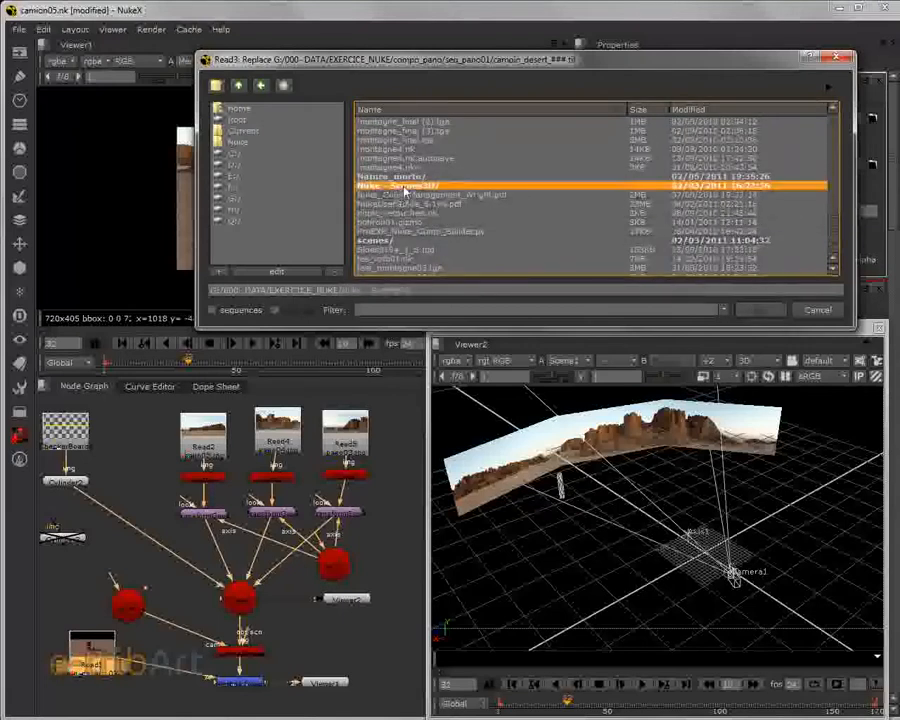
pyautogui.doubleClick(401, 187)
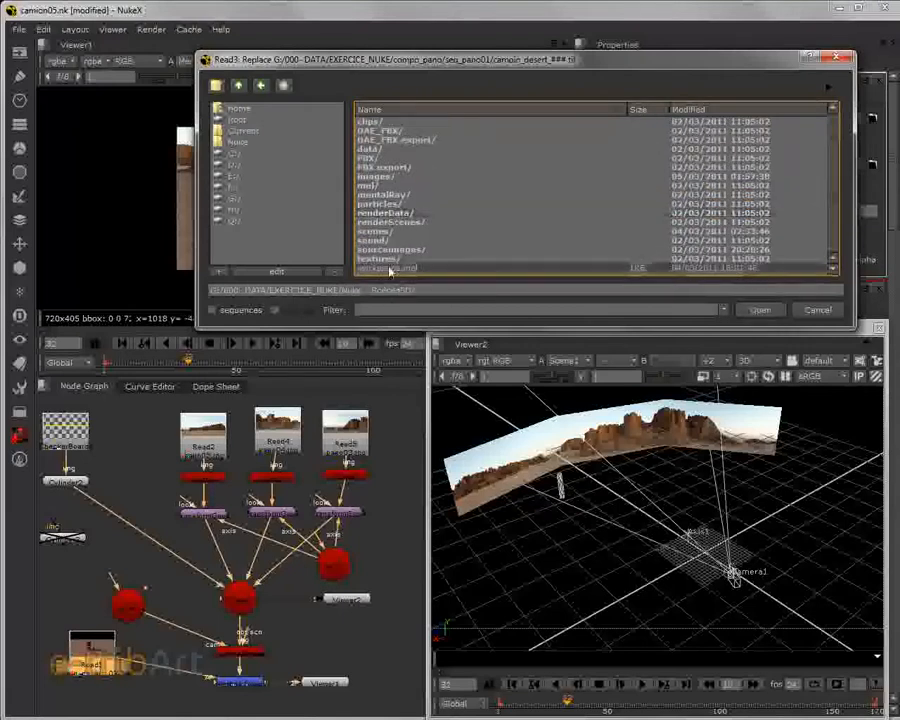
pyautogui.doubleClick(372, 176)
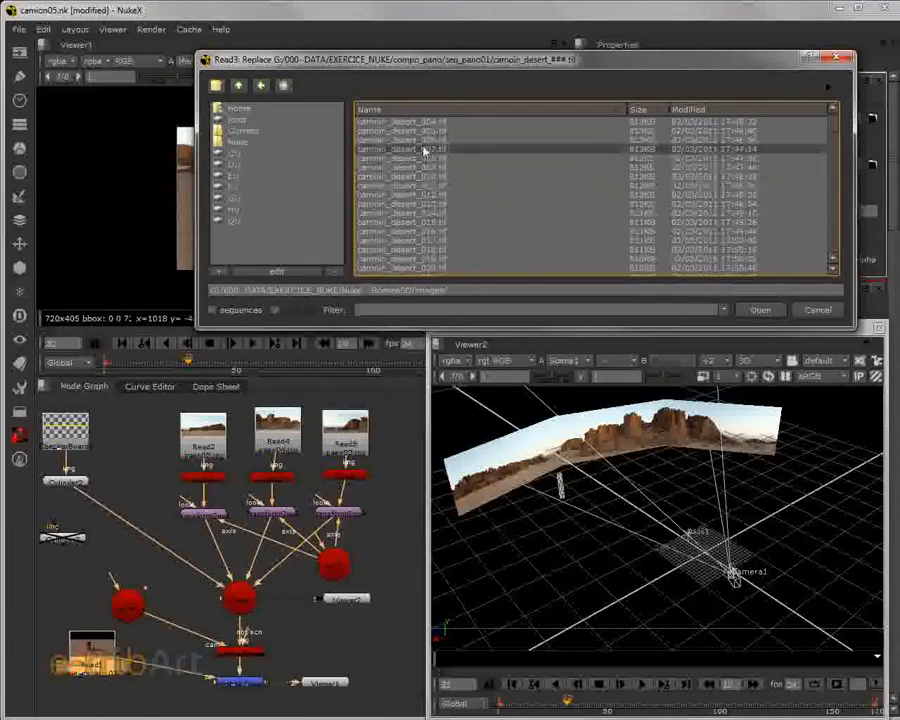
pyautogui.click(214, 310)
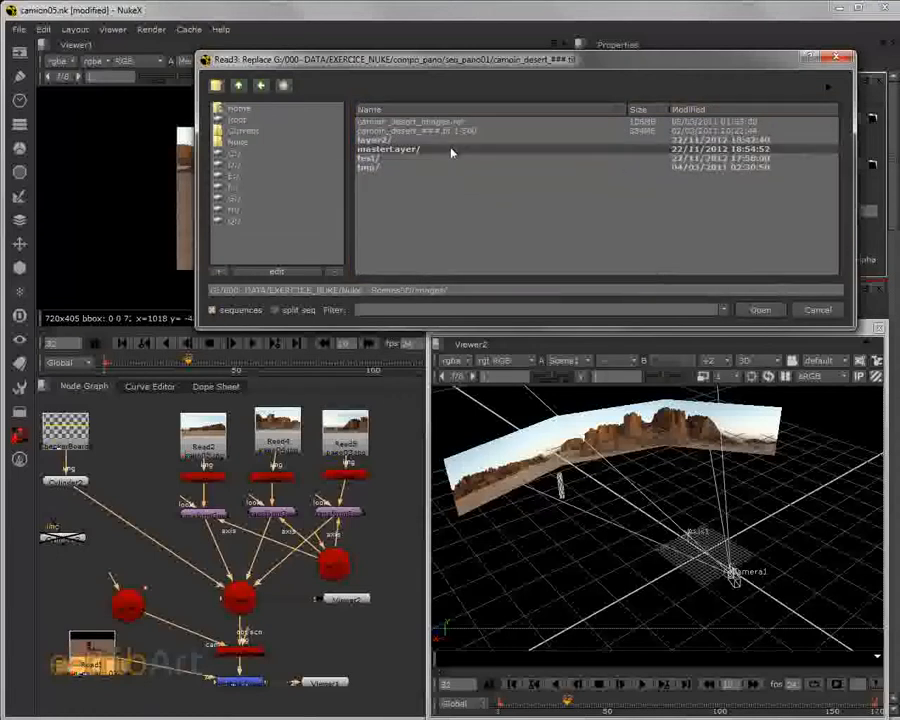
pyautogui.doubleClick(377, 150)
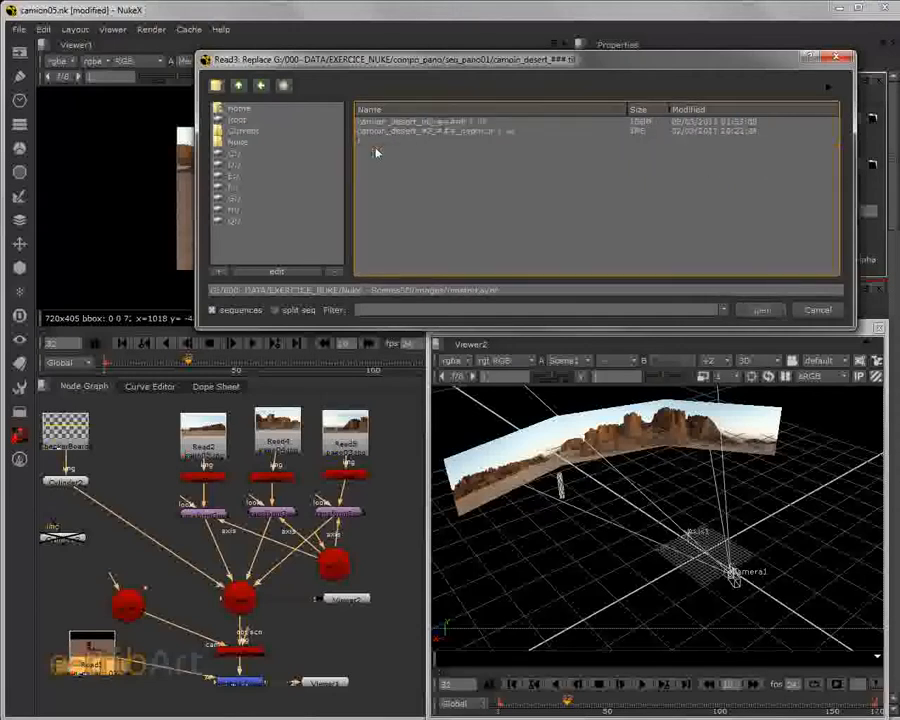
pyautogui.click(390, 123)
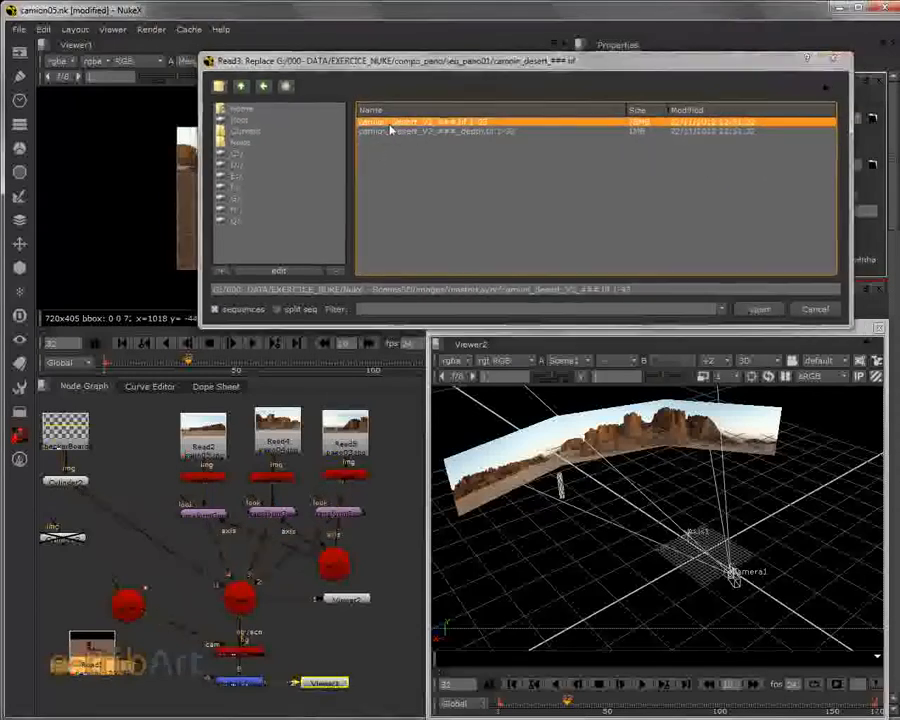
pyautogui.doubleClick(390, 124)
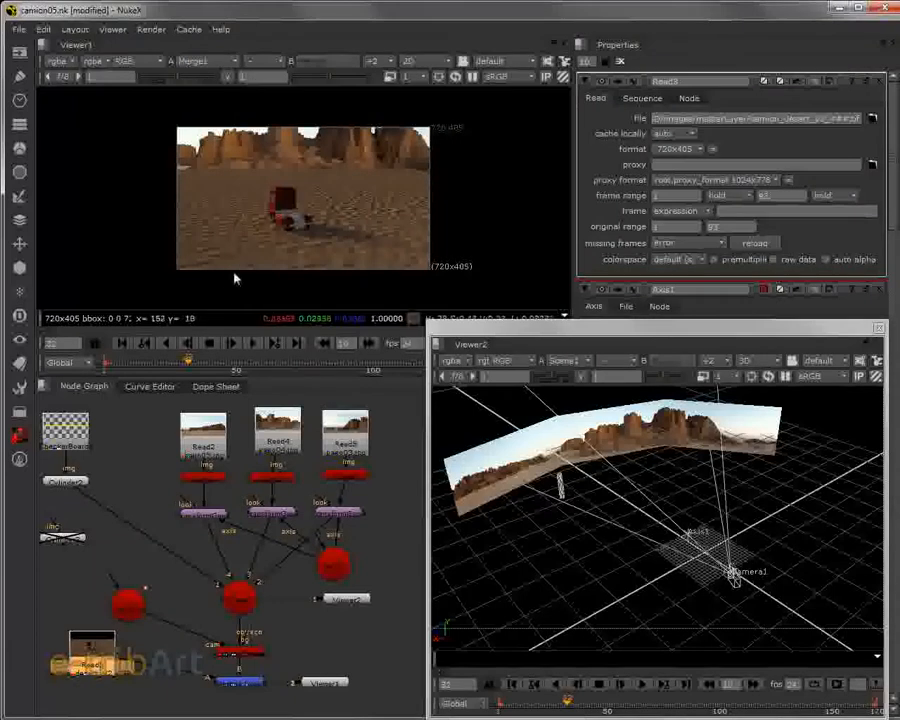
# - Move the camera and Read3 nodes up to make room below Read3, and check the new truck render at frame 22
pyautogui.moveTo(98, 644); pyautogui.dragTo(105, 646)
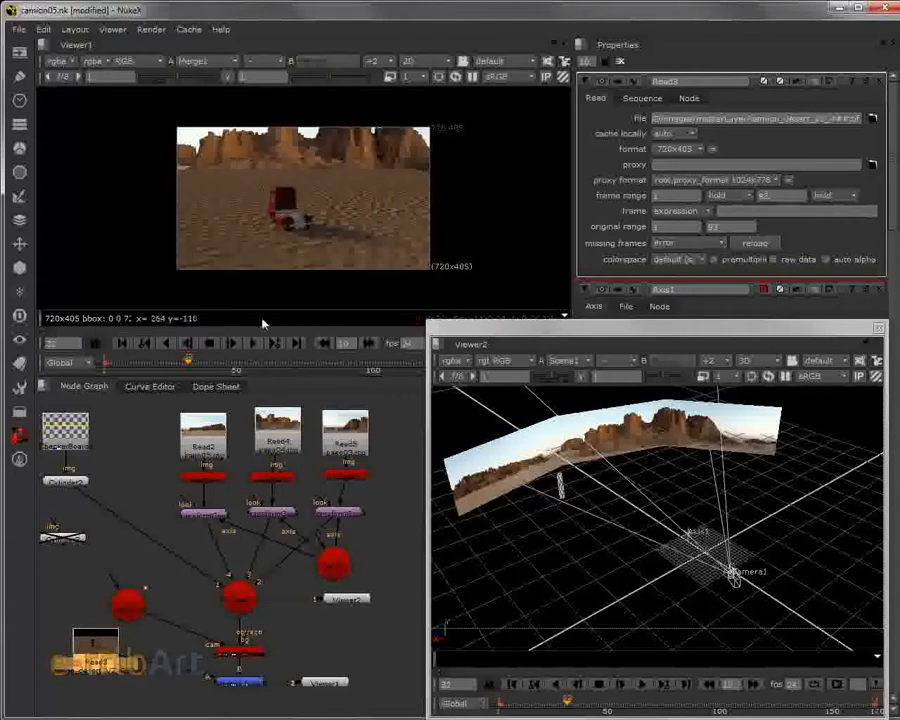
pyautogui.moveTo(128, 600); pyautogui.dragTo(129, 573)
pyautogui.moveTo(95, 645); pyautogui.dragTo(90, 637)
pyautogui.moveTo(185, 365); pyautogui.dragTo(162, 359)
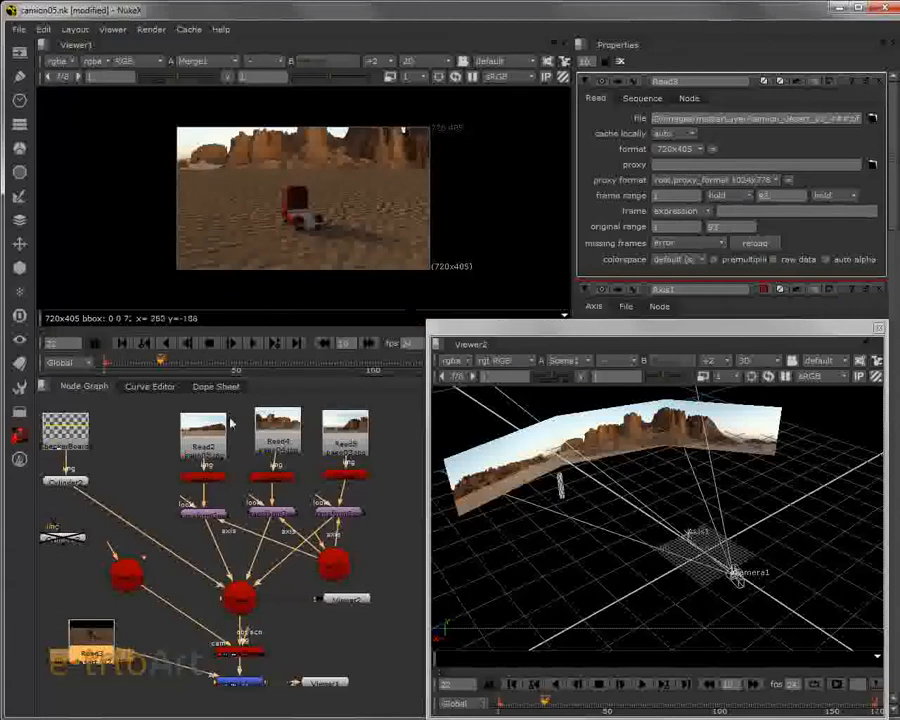
# - Add a Grade node after Read3 and raise its gamma to 1.25 to brighten the truck render
pyautogui.moveTo(105, 631)
pyautogui.mouseDown()
pyautogui.moveTo(103, 601)
pyautogui.moveTo(101, 626)
pyautogui.mouseUp()
pyautogui.press('g')
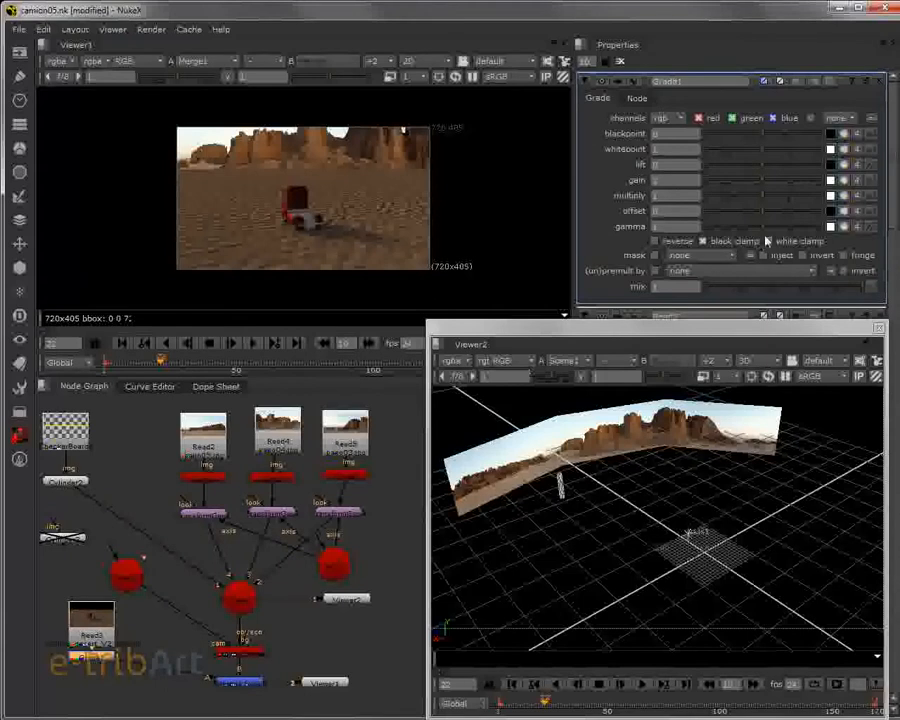
pyautogui.moveTo(760, 234); pyautogui.dragTo(773, 231)
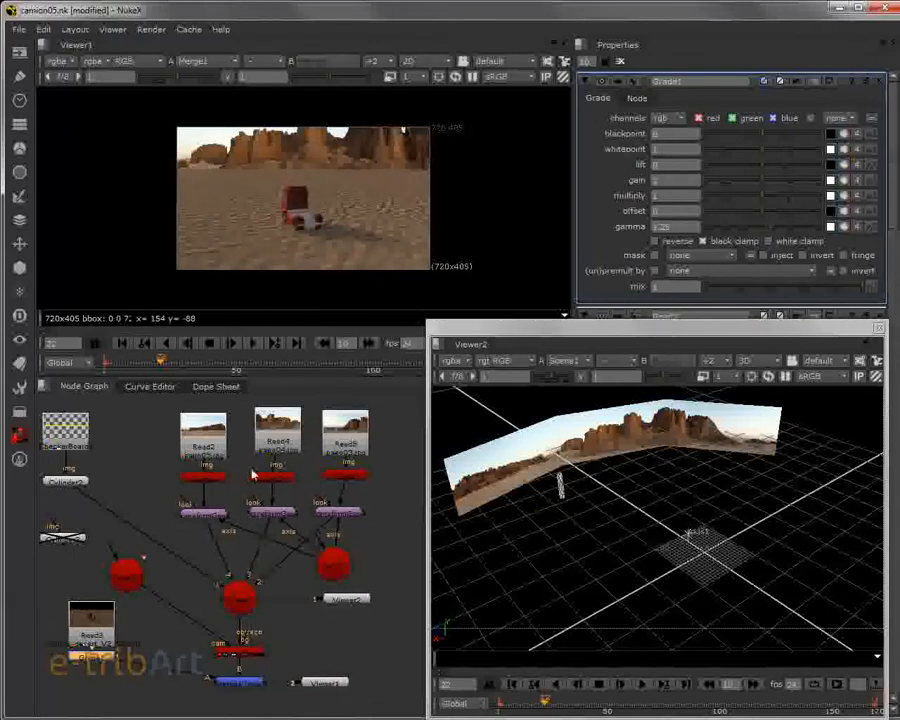
# - Check how the graded truck sits on the desert panorama at frames 24 and 56 in a closer view of the composite
pyautogui.click(191, 365)
pyautogui.moveTo(193, 369)
pyautogui.mouseDown()
pyautogui.moveTo(234, 368)
pyautogui.moveTo(124, 368)
pyautogui.moveTo(165, 367)
pyautogui.mouseUp()
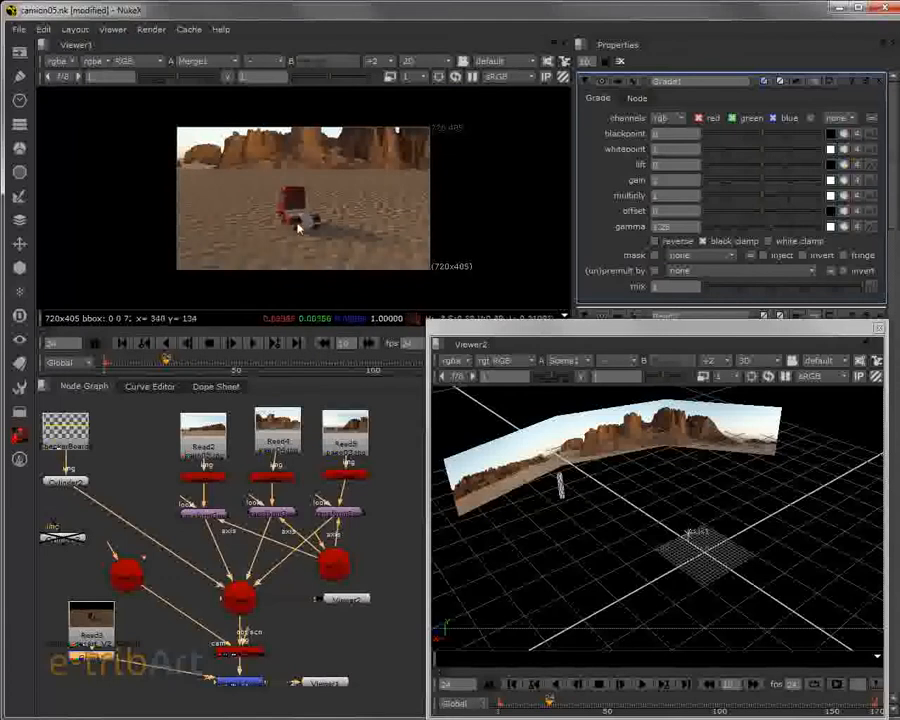
pyautogui.moveTo(97, 636)
pyautogui.mouseDown()
pyautogui.moveTo(88, 614)
pyautogui.moveTo(100, 618)
pyautogui.mouseUp()
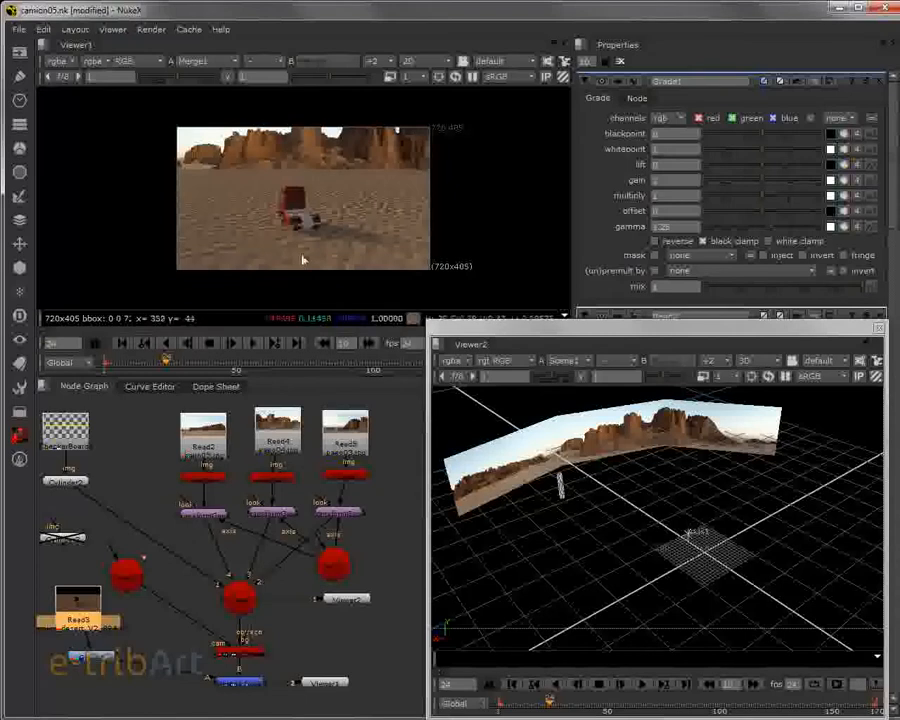
pyautogui.scroll(3, 300, 262)
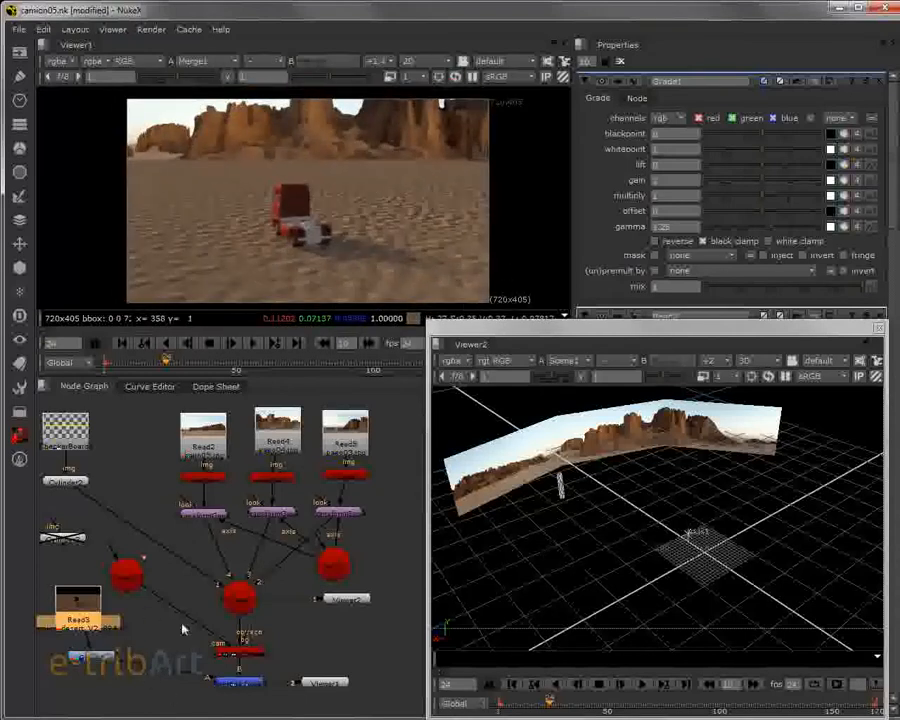
pyautogui.moveTo(170, 366)
pyautogui.mouseDown()
pyautogui.moveTo(308, 362)
pyautogui.moveTo(253, 359)
pyautogui.mouseUp()
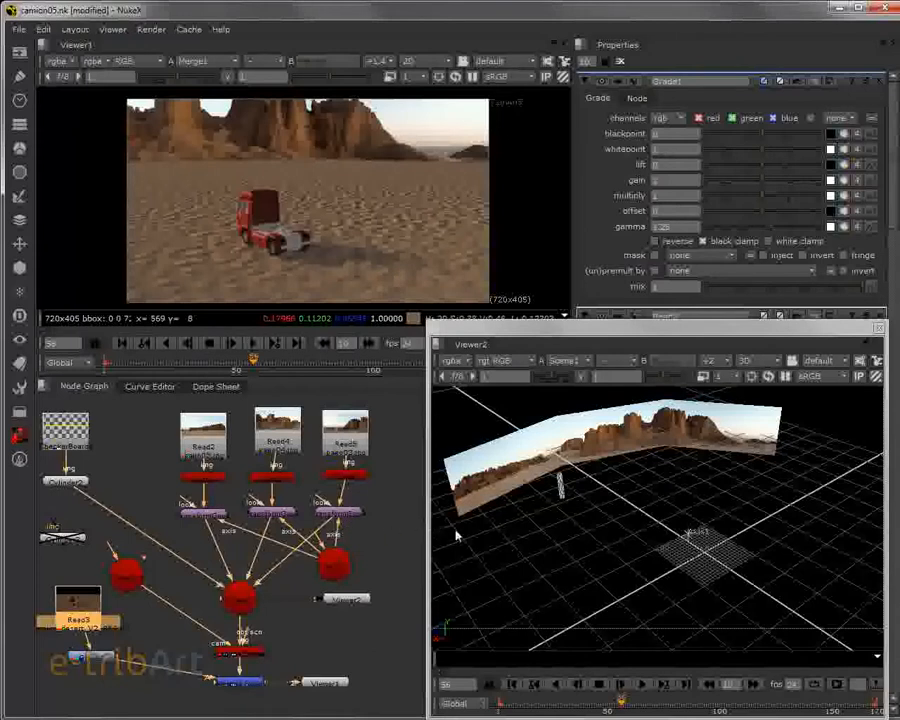
# - Space out the truck branch in the node graph, placing Grade1 level with the Merge node and Read3 directly above it
pyautogui.moveTo(60, 613); pyautogui.dragTo(74, 615)
pyautogui.moveTo(95, 660); pyautogui.dragTo(95, 690)
pyautogui.moveTo(98, 603); pyautogui.dragTo(99, 615)
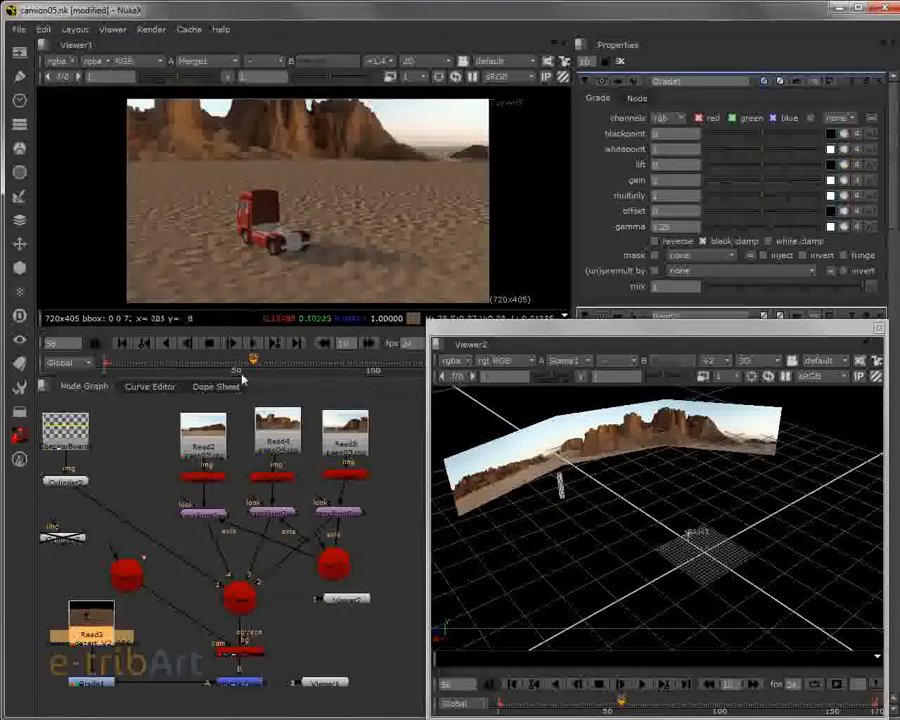
# - Scrub the composite between about frames 56 and 75 to examine the truck's movement and the panorama's coverage of the background
pyautogui.moveTo(252, 358); pyautogui.dragTo(305, 366)
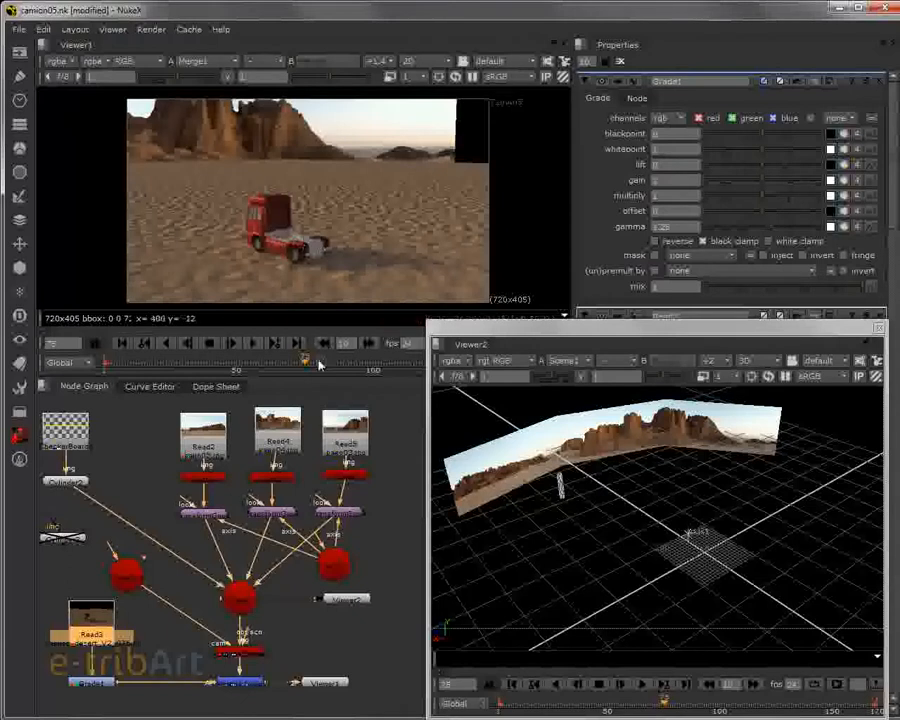
pyautogui.moveTo(305, 364); pyautogui.dragTo(269, 367)
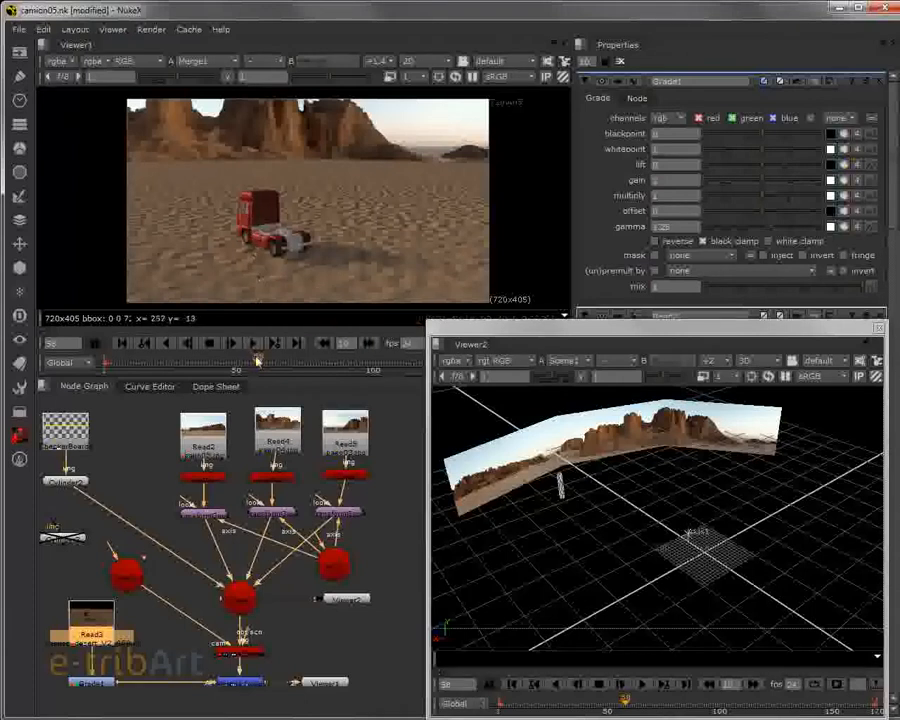
pyautogui.moveTo(258, 364); pyautogui.dragTo(287, 363)
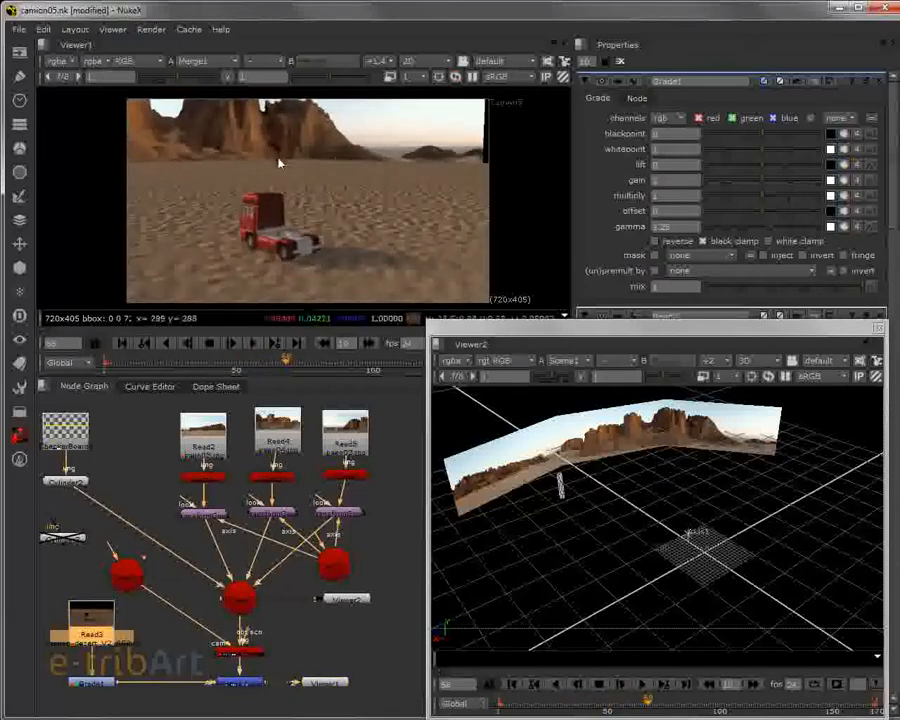